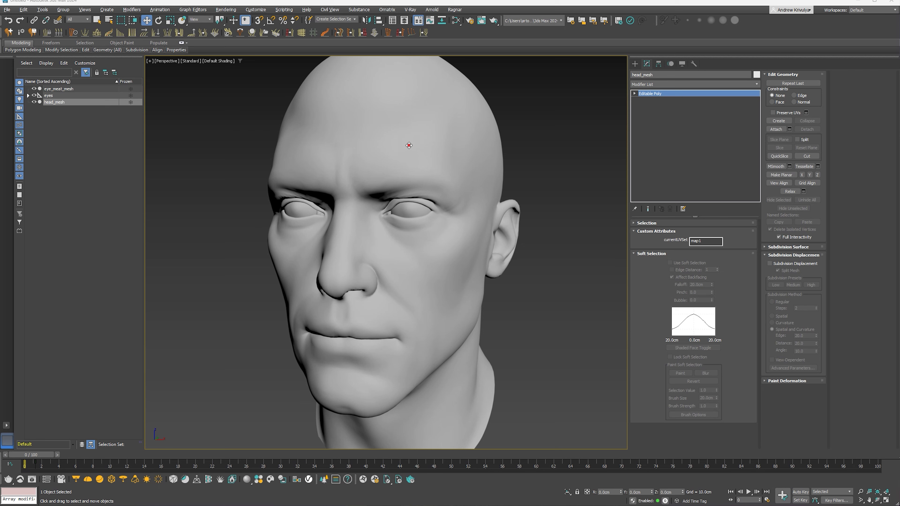
# - Add a CommonEyebrow graft groom to head_mesh, drawing the graft across one brow
pyautogui.click(387, 9)
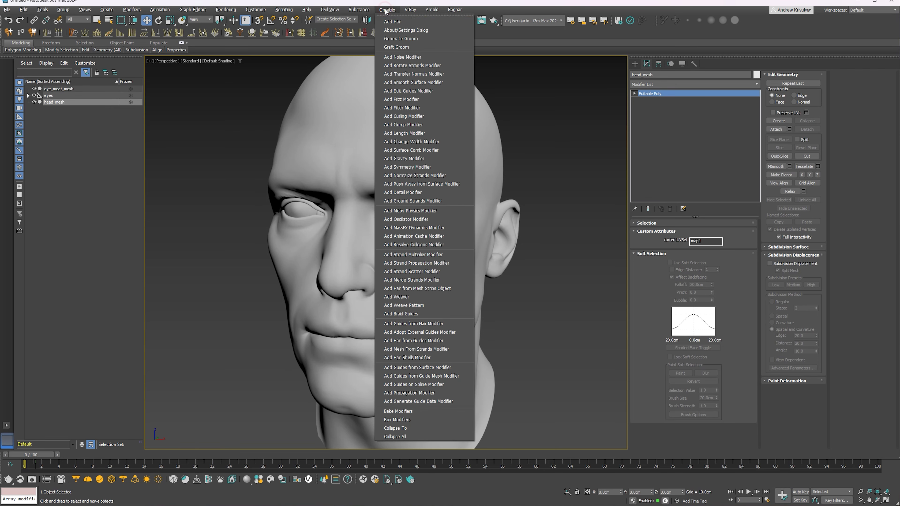
pyautogui.click(407, 47)
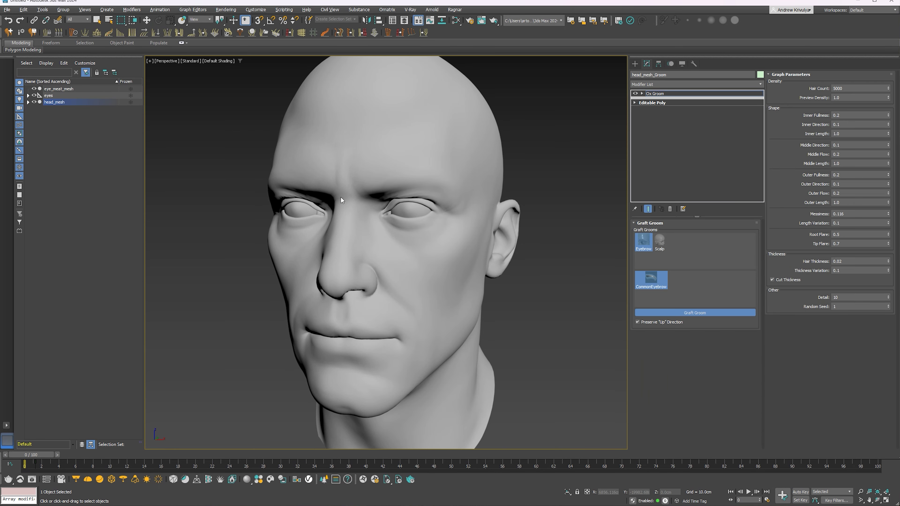
pyautogui.moveTo(373, 188); pyautogui.dragTo(457, 198)
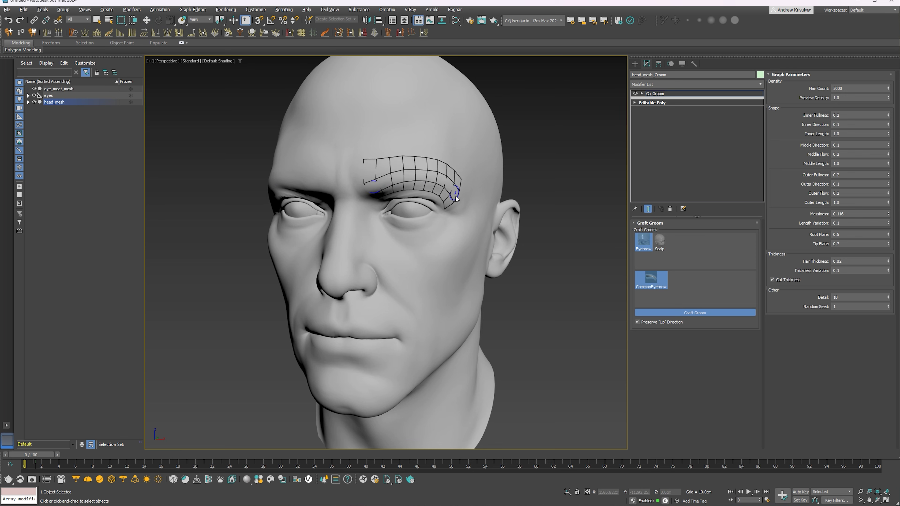
pyautogui.moveTo(424, 243)
pyautogui.keyDown('alt'); pyautogui.mouseDown(button='middle')
pyautogui.moveTo(386, 218)
pyautogui.moveTo(401, 223)
pyautogui.mouseUp(button='middle'); pyautogui.keyUp('alt')
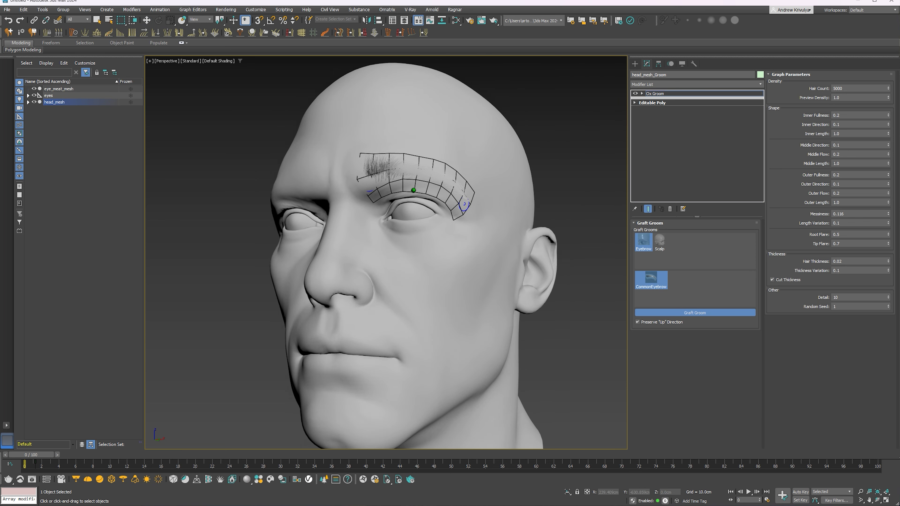
pyautogui.scroll(4, 410, 175)
pyautogui.scroll(1, 410, 175)
# - Expand head_mesh in the Scene Explorer and select head_mesh_Groom to show its parameters
pyautogui.keyDown('alt'); pyautogui.moveTo(443, 265); pyautogui.dragTo(367, 262, button='middle'); pyautogui.keyUp('alt')
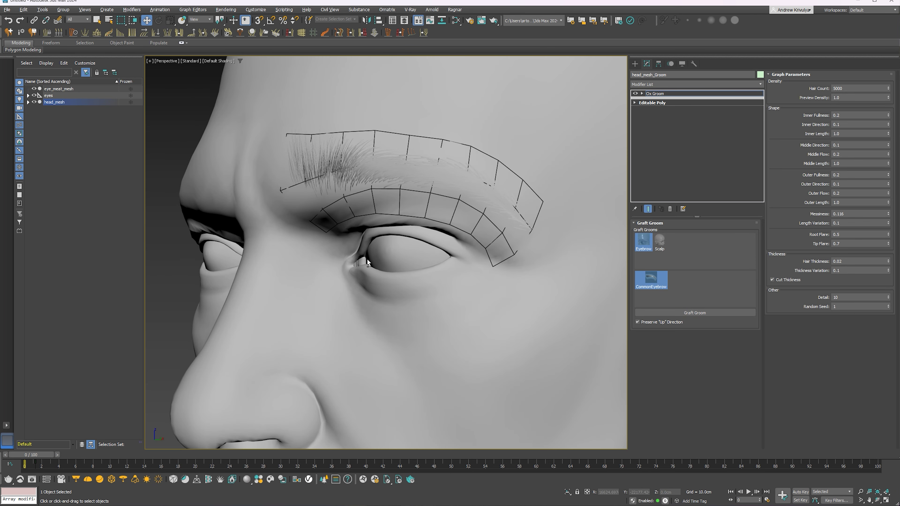
pyautogui.click(28, 102)
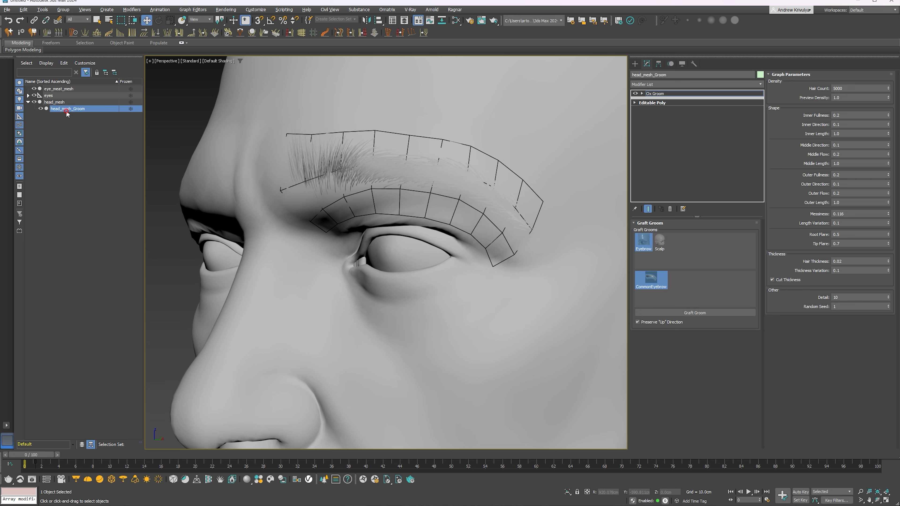
pyautogui.click(655, 94)
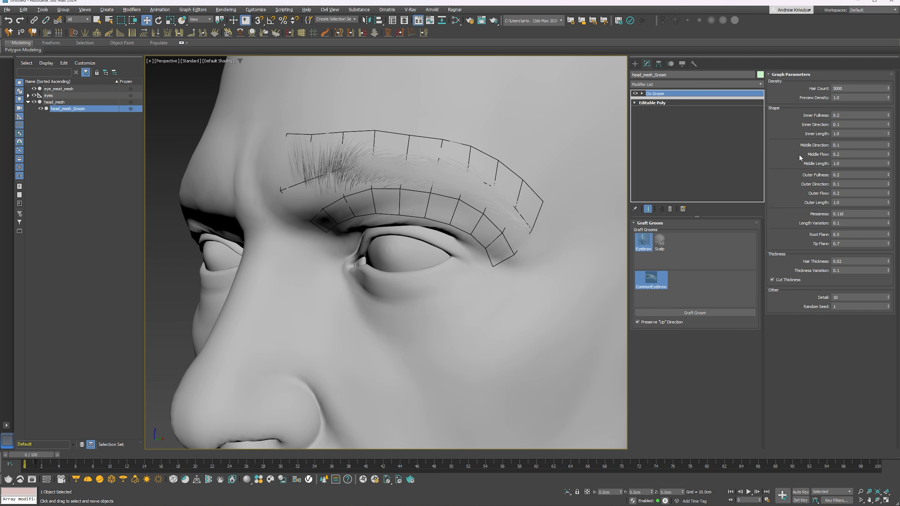
pyautogui.keyDown('alt'); pyautogui.moveTo(390, 177); pyautogui.dragTo(381, 177, button='middle'); pyautogui.keyUp('alt')
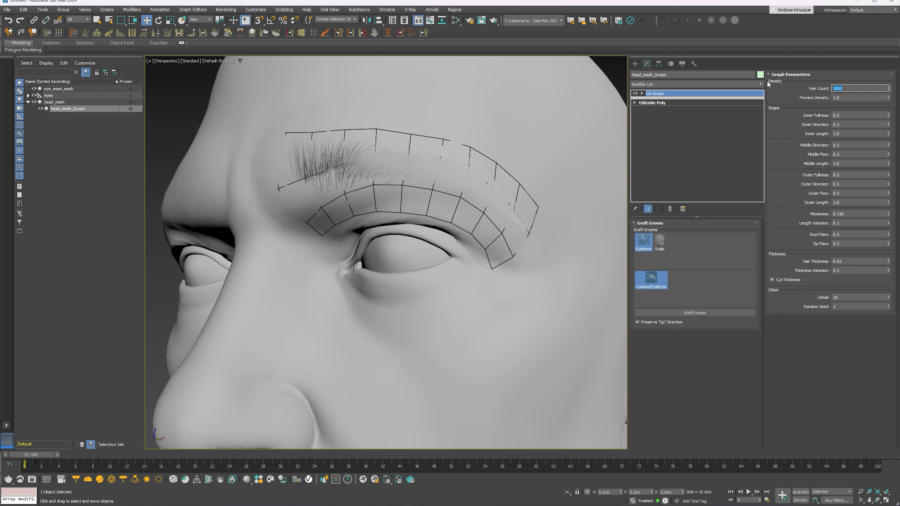
pyautogui.write('1000')
# - Set the eyebrow groom's Hair Count to 4000 and turn on edged faces
pyautogui.press('Return')
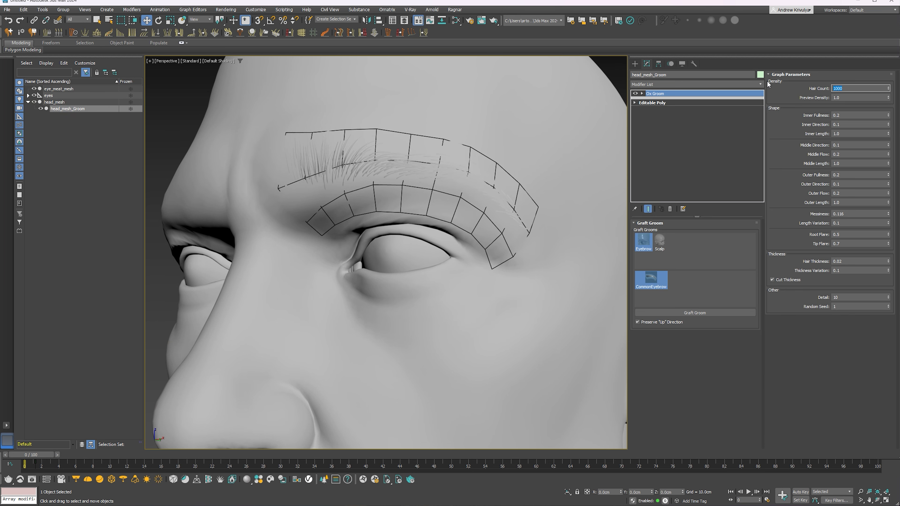
pyautogui.moveTo(557, 183); pyautogui.dragTo(563, 193, button='middle')
pyautogui.press('F4')
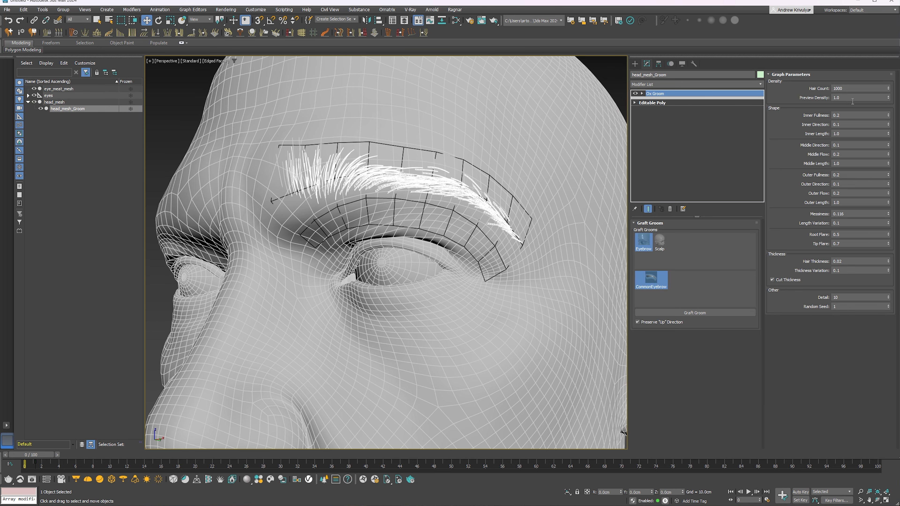
pyautogui.write('4000')
pyautogui.press('Return')
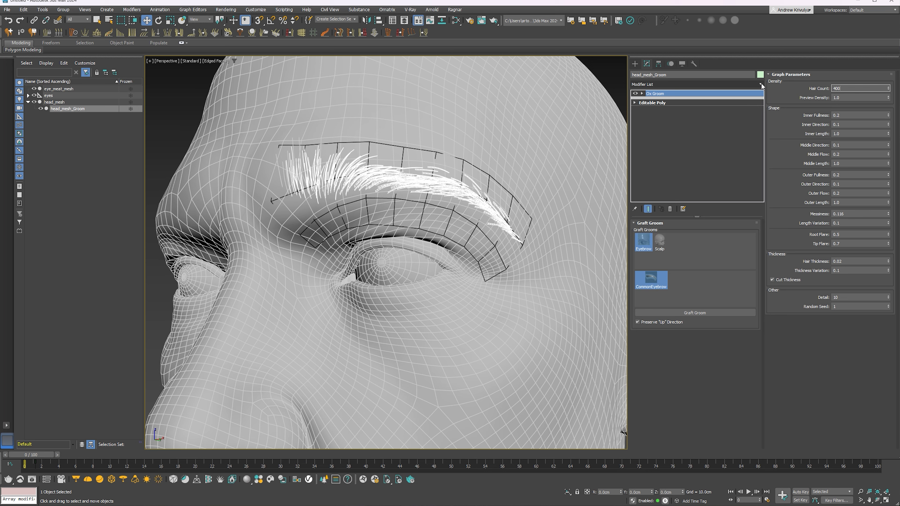
pyautogui.press('Return')
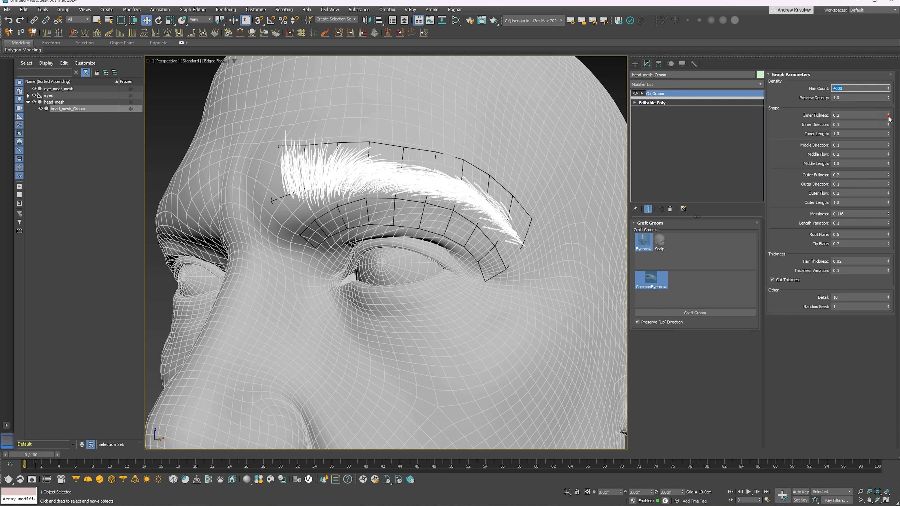
# - Tune the inner, middle and outer fullness and flow, with Middle Flow 0.1 and Root Flare 0
pyautogui.moveTo(888, 118); pyautogui.dragTo(894, 116)
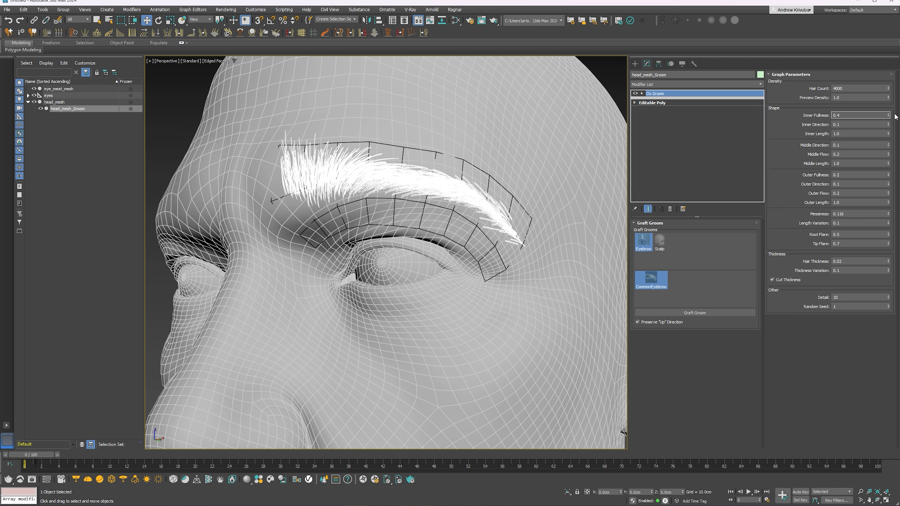
pyautogui.moveTo(888, 125); pyautogui.dragTo(890, 135)
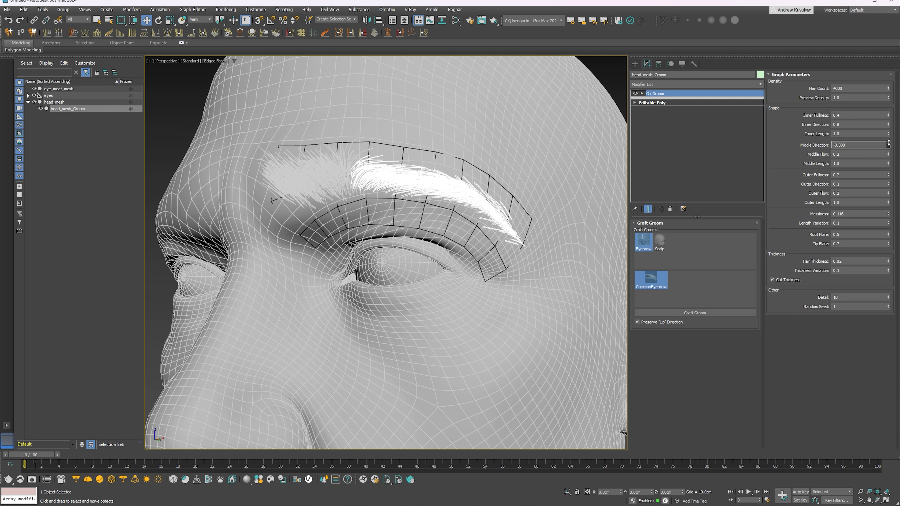
pyautogui.write('0.7')
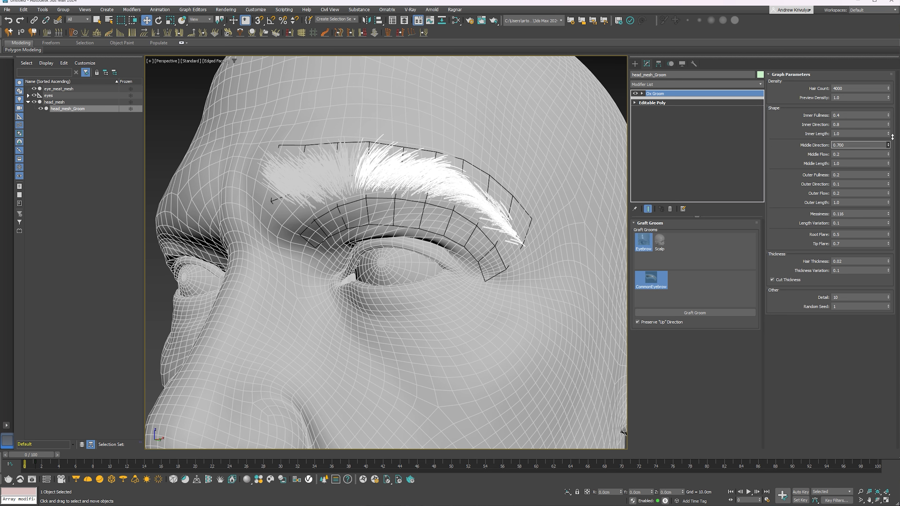
pyautogui.moveTo(888, 154); pyautogui.dragTo(889, 147)
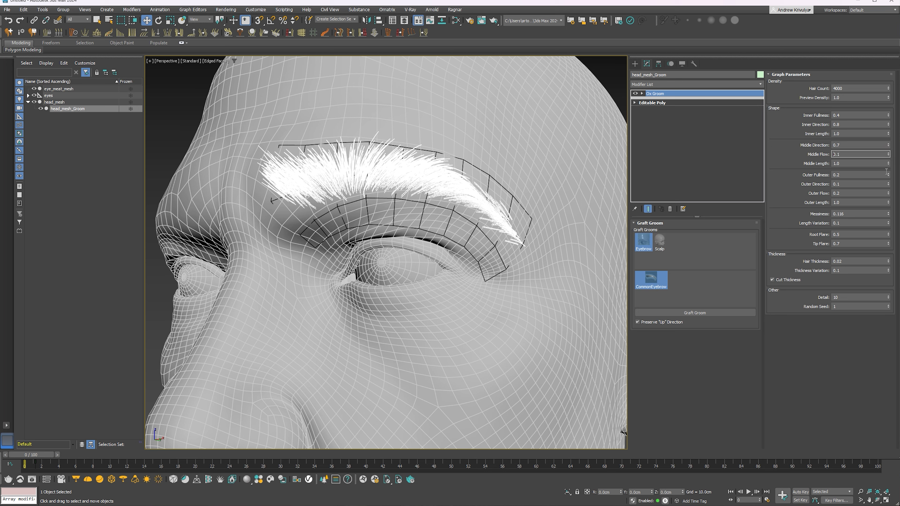
pyautogui.moveTo(888, 175); pyautogui.dragTo(887, 221)
pyautogui.write('0.6')
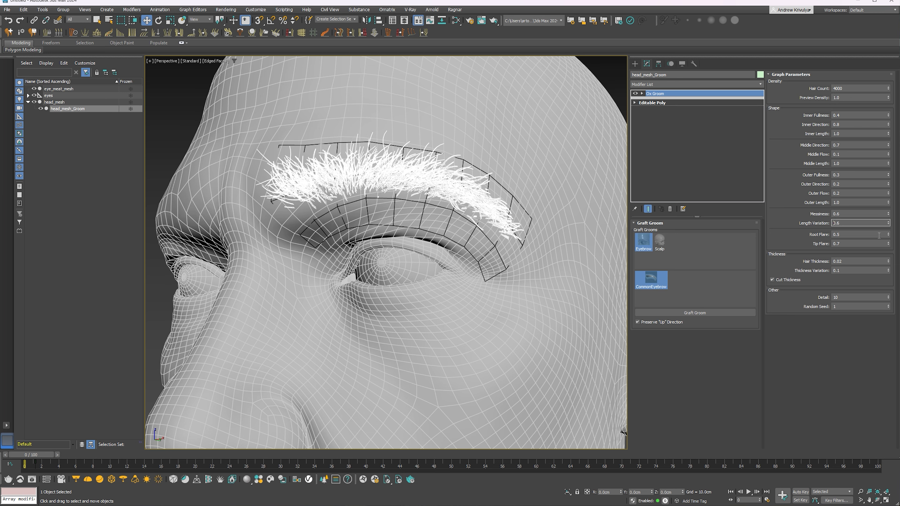
pyautogui.moveTo(888, 234); pyautogui.dragTo(888, 261)
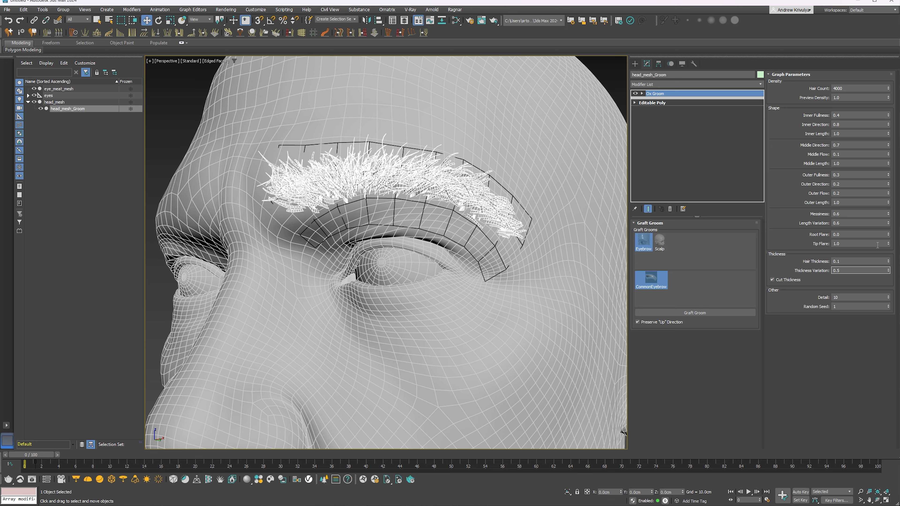
pyautogui.keyDown('alt'); pyautogui.moveTo(411, 194); pyautogui.dragTo(448, 220, button='middle'); pyautogui.keyUp('alt')
# - Turn off edged faces, delete head_mesh_Groom, and select the bare head_mesh
pyautogui.press('F4')
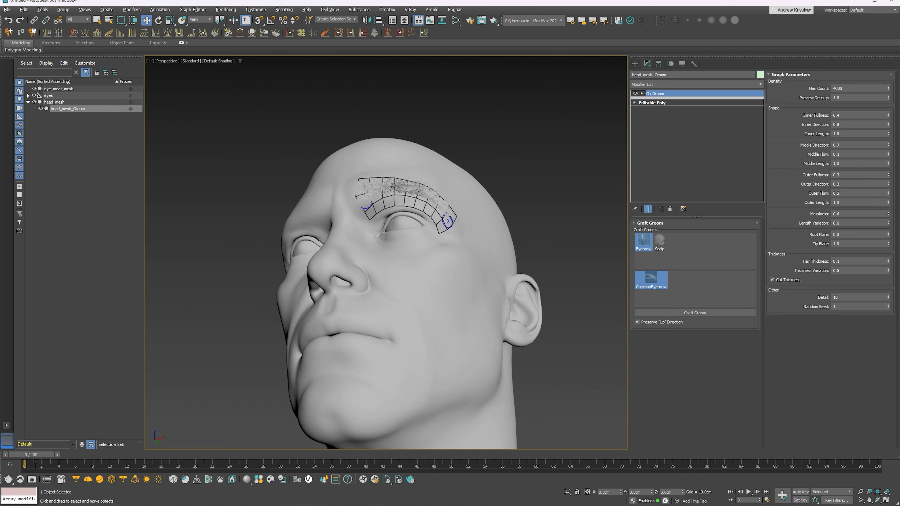
pyautogui.press('z')
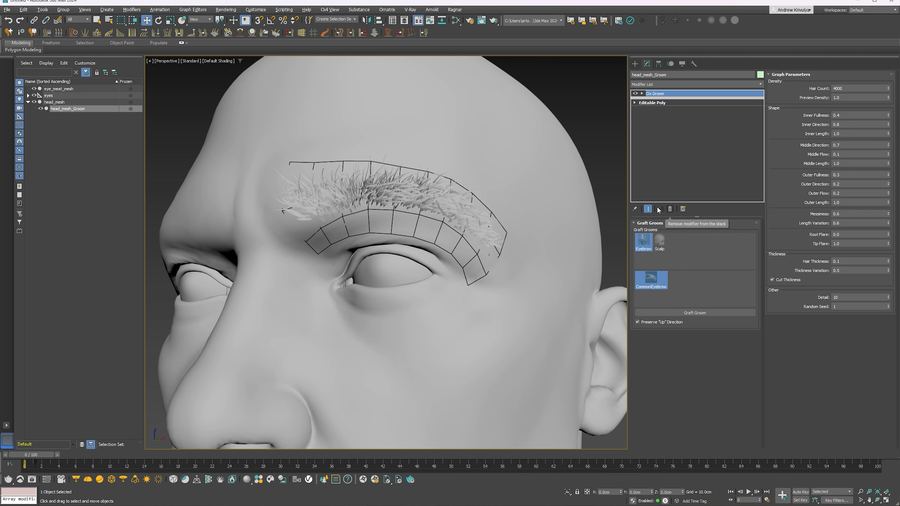
pyautogui.click(68, 108)
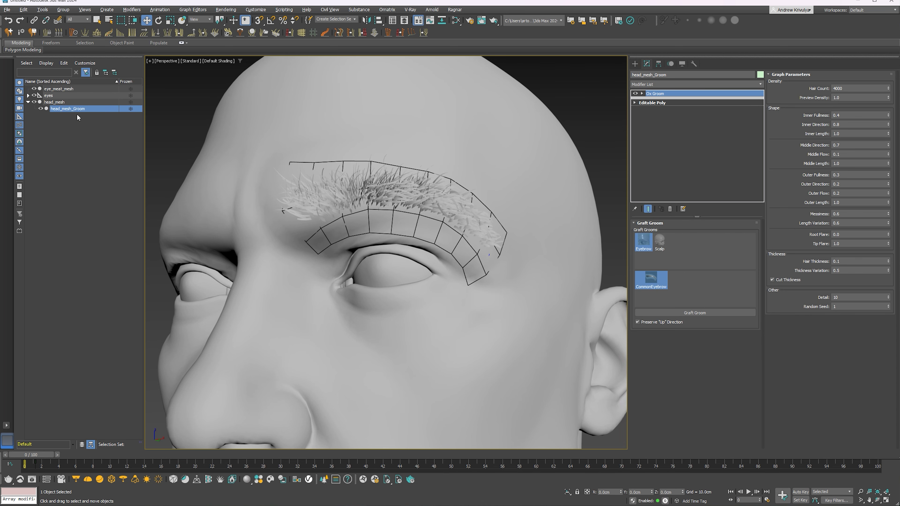
pyautogui.press('Delete')
pyautogui.press('z')
pyautogui.click(453, 163)
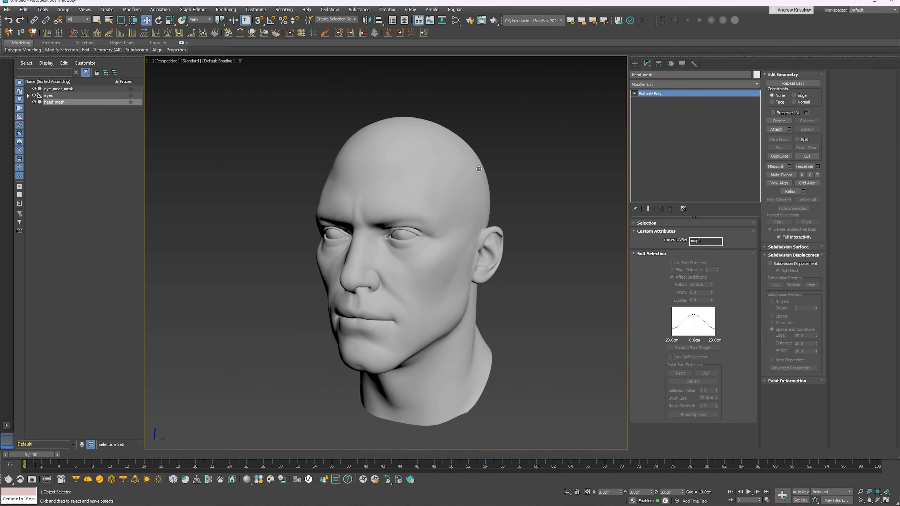
# - Graft a Scalp MediumHair groom onto head_mesh, dragging from the forehead to the crown
pyautogui.click(388, 9)
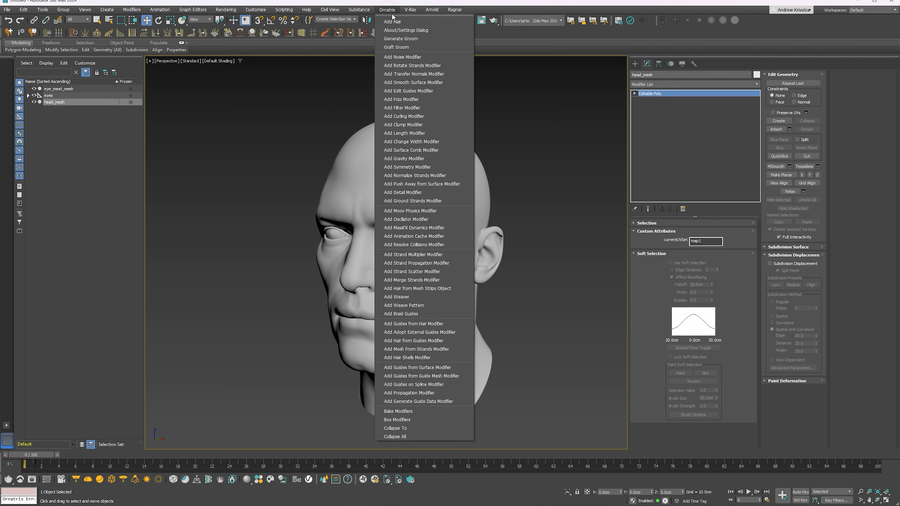
pyautogui.click(408, 48)
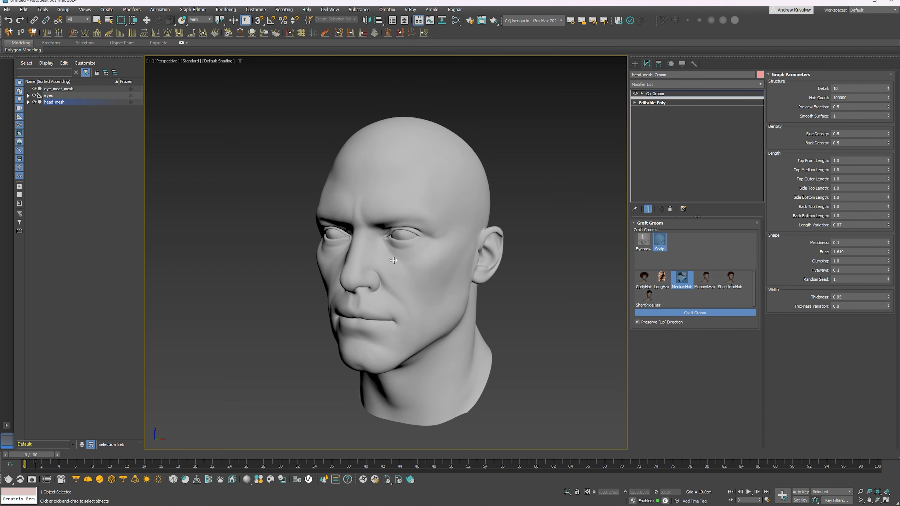
pyautogui.moveTo(394, 260)
pyautogui.keyDown('alt'); pyautogui.mouseDown(button='middle')
pyautogui.moveTo(412, 256)
pyautogui.moveTo(372, 277)
pyautogui.mouseUp(button='middle'); pyautogui.keyUp('alt')
pyautogui.scroll(2, 396, 248)
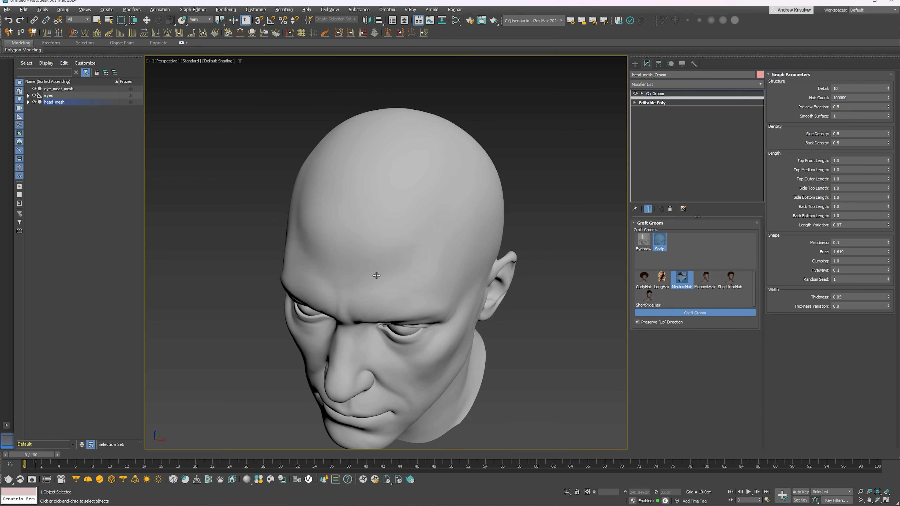
pyautogui.click(682, 284)
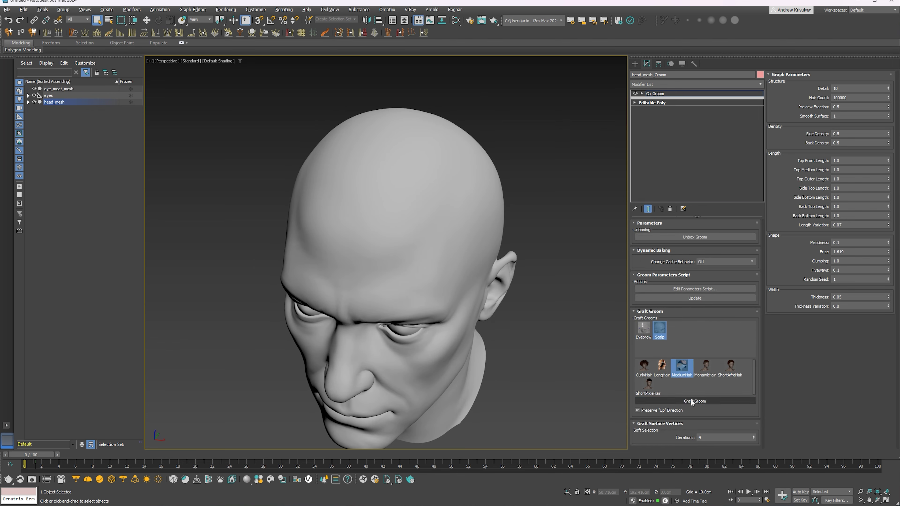
pyautogui.moveTo(355, 269); pyautogui.dragTo(401, 115)
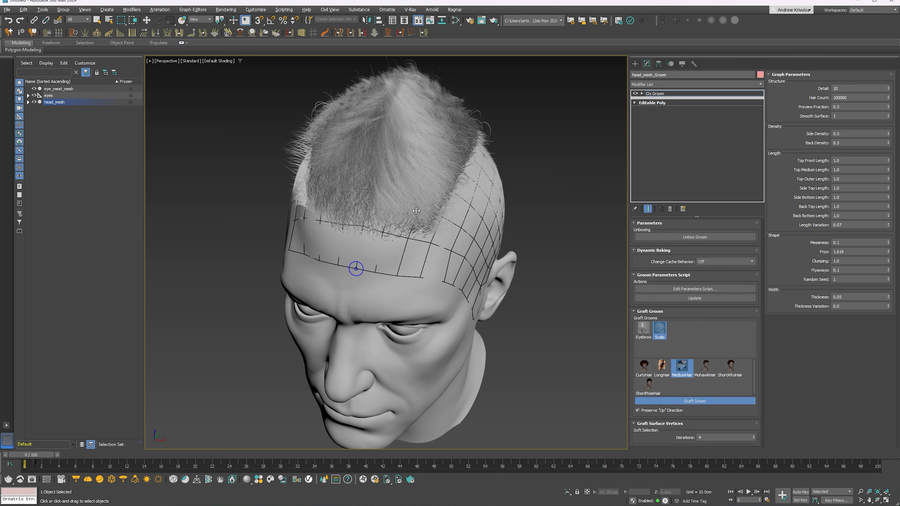
pyautogui.moveTo(450, 190)
pyautogui.keyDown('alt'); pyautogui.mouseDown(button='middle')
pyautogui.moveTo(543, 187)
pyautogui.moveTo(417, 184)
pyautogui.mouseUp(button='middle'); pyautogui.keyUp('alt')
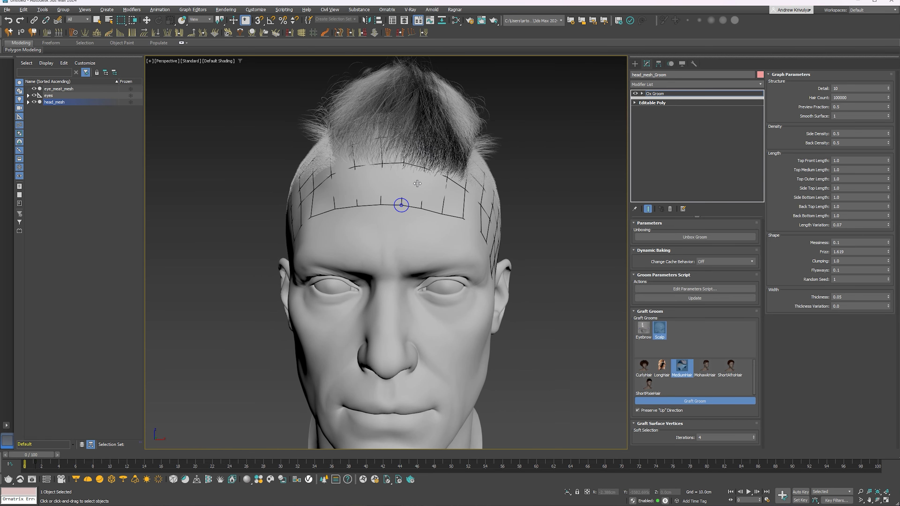
# - Expand the Ox Groom stack and enter the Graft Vertices sub-level
pyautogui.click(642, 93)
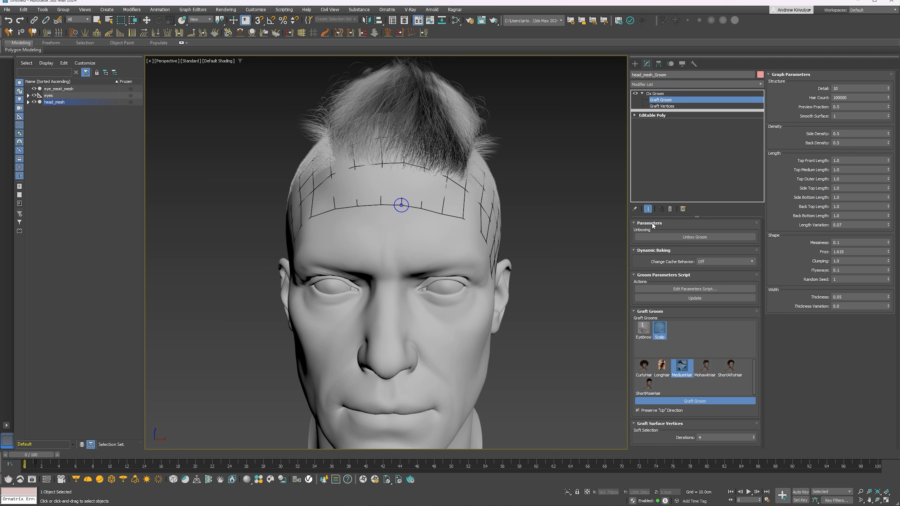
pyautogui.click(705, 400)
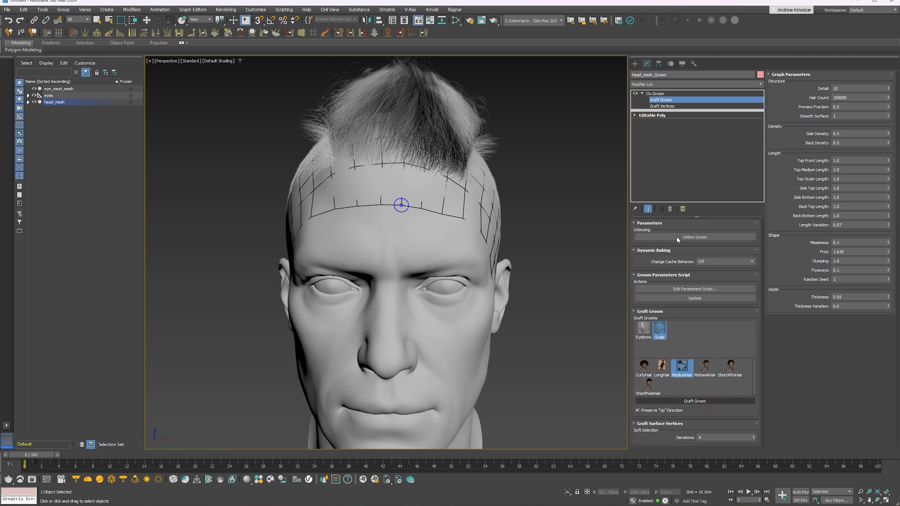
pyautogui.click(665, 107)
pyautogui.click(388, 233)
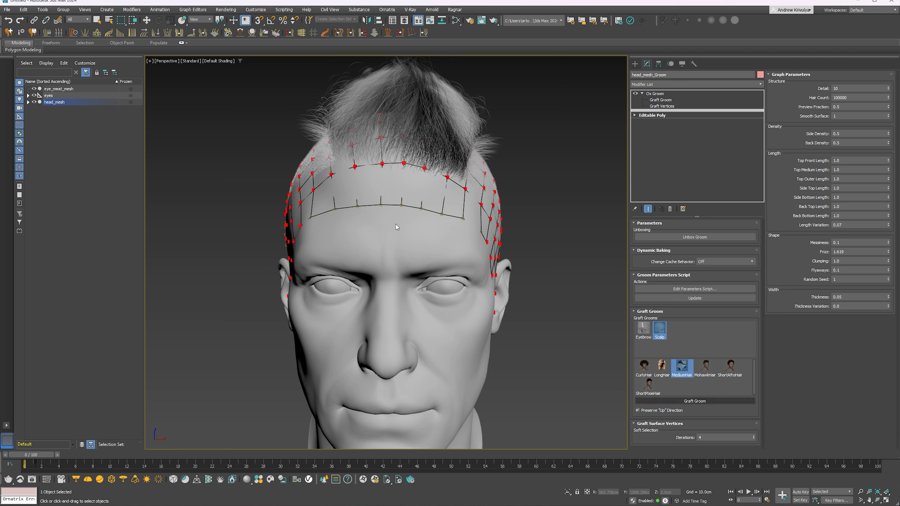
pyautogui.click(655, 93)
pyautogui.moveTo(372, 227)
pyautogui.keyDown('alt'); pyautogui.mouseDown(button='middle')
pyautogui.moveTo(507, 221)
pyautogui.moveTo(505, 230)
pyautogui.moveTo(427, 230)
pyautogui.mouseUp(button='middle'); pyautogui.keyUp('alt')
pyautogui.click(662, 106)
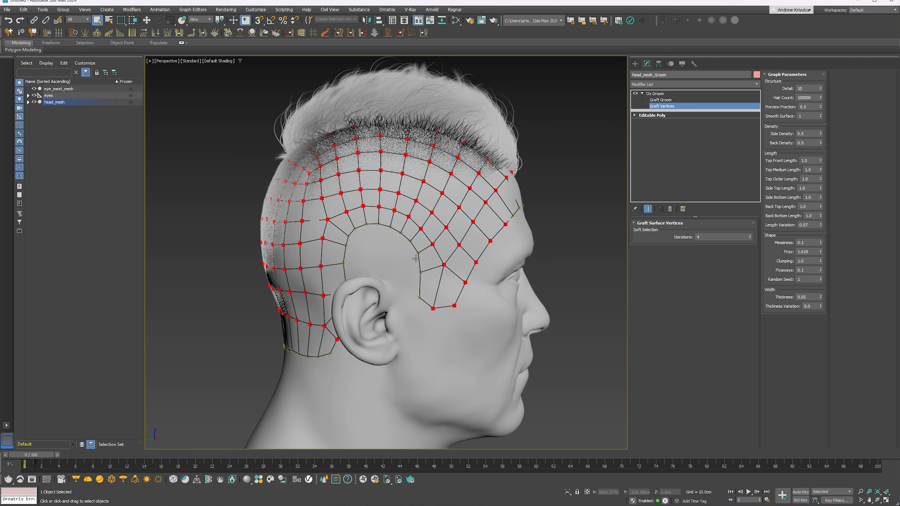
# - Move the graft vertices above the ear down and back, and lower them along the nape
pyautogui.press('w')
pyautogui.keyDown('alt'); pyautogui.moveTo(392, 246); pyautogui.dragTo(384, 250, button='middle'); pyautogui.keyUp('alt')
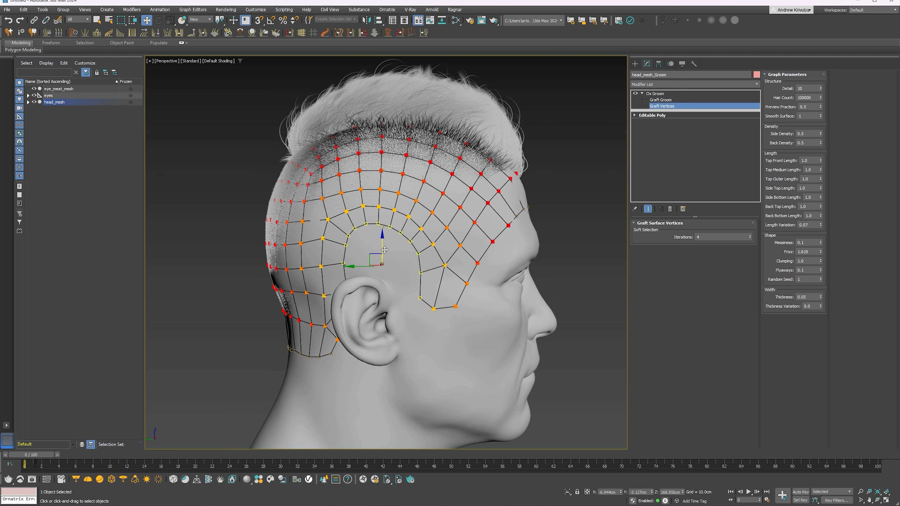
pyautogui.moveTo(370, 256); pyautogui.dragTo(356, 283)
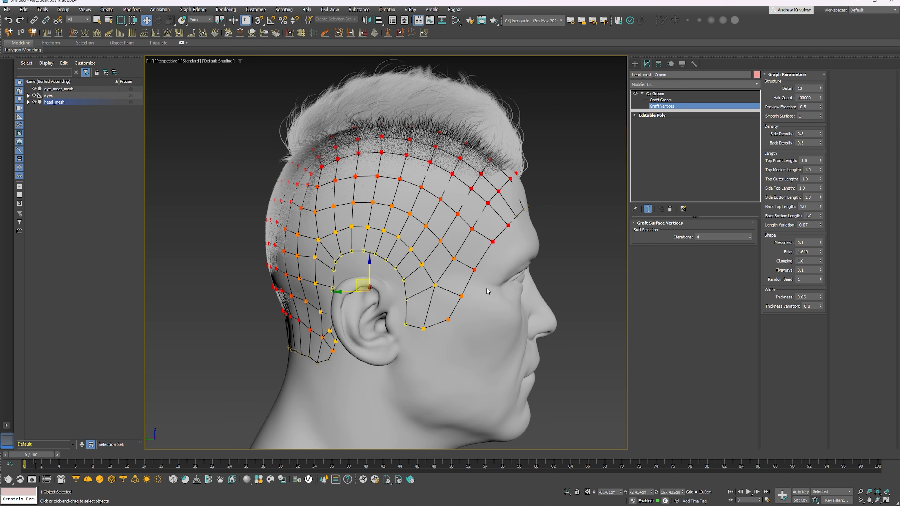
pyautogui.moveTo(486, 288)
pyautogui.keyDown('alt'); pyautogui.mouseDown(button='middle')
pyautogui.moveTo(390, 204)
pyautogui.moveTo(371, 313)
pyautogui.moveTo(373, 302)
pyautogui.mouseUp(button='middle'); pyautogui.keyUp('alt')
pyautogui.moveTo(358, 282); pyautogui.dragTo(390, 307)
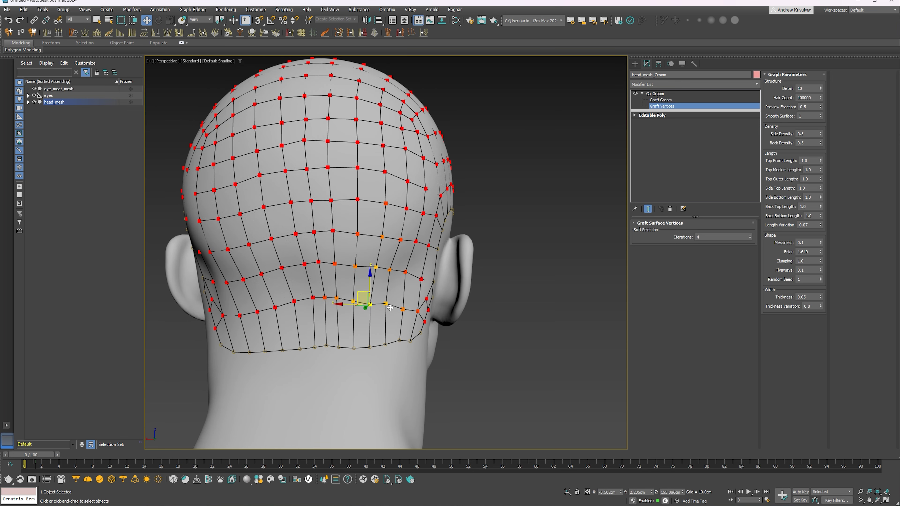
pyautogui.moveTo(383, 307)
pyautogui.keyDown('alt'); pyautogui.mouseDown(button='middle')
pyautogui.moveTo(485, 278)
pyautogui.moveTo(307, 300)
pyautogui.moveTo(301, 273)
pyautogui.moveTo(337, 256)
pyautogui.moveTo(317, 260)
pyautogui.mouseUp(button='middle'); pyautogui.keyUp('alt')
pyautogui.scroll(5, 337, 256)
pyautogui.scroll(5, 336, 256)
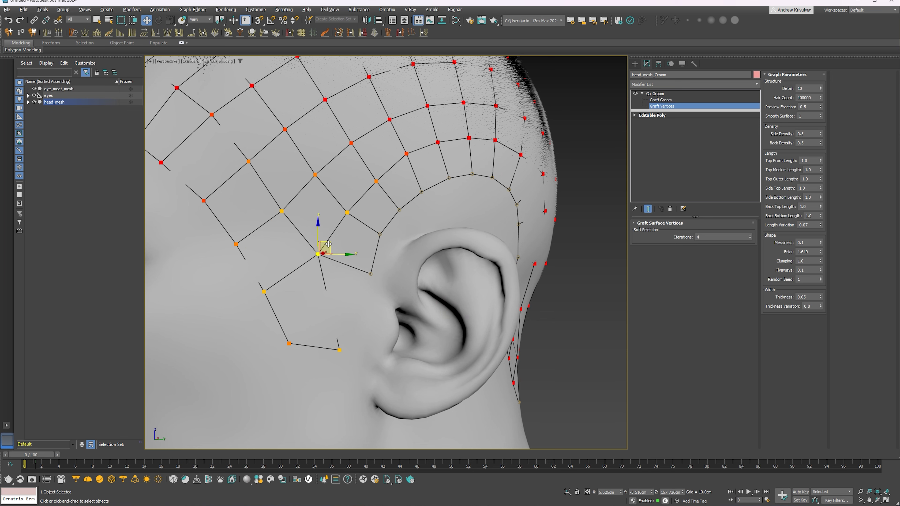
# - Pull the temple and ear-top vertices down and reshape the front hairline on the forehead
pyautogui.moveTo(329, 244); pyautogui.dragTo(397, 274)
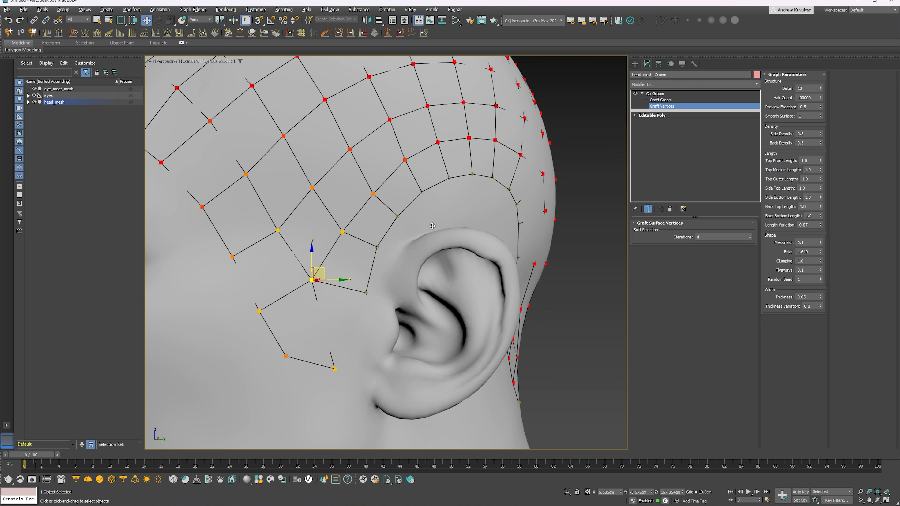
pyautogui.keyDown('alt'); pyautogui.moveTo(444, 201); pyautogui.dragTo(451, 191, button='middle'); pyautogui.keyUp('alt')
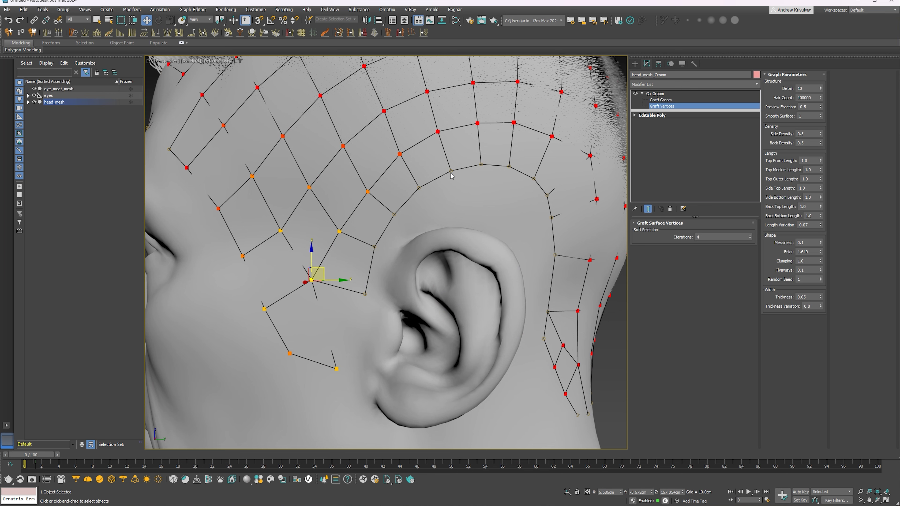
pyautogui.click(463, 258)
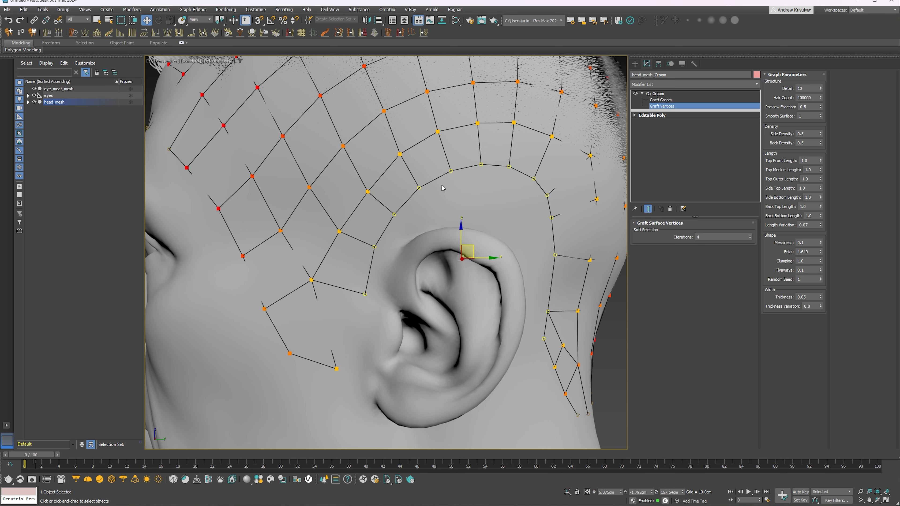
pyautogui.moveTo(469, 248); pyautogui.dragTo(452, 287)
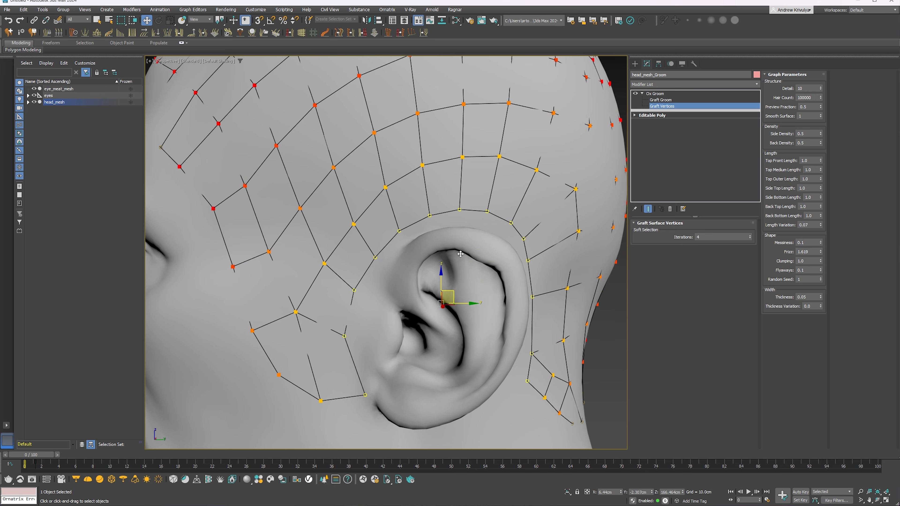
pyautogui.scroll(-3, 402, 201)
pyautogui.scroll(-3, 413, 206)
pyautogui.moveTo(414, 207)
pyautogui.keyDown('alt'); pyautogui.mouseDown(button='middle')
pyautogui.moveTo(412, 195)
pyautogui.moveTo(443, 187)
pyautogui.moveTo(421, 182)
pyautogui.moveTo(408, 199)
pyautogui.moveTo(414, 204)
pyautogui.moveTo(404, 185)
pyautogui.moveTo(383, 217)
pyautogui.mouseUp(button='middle'); pyautogui.keyUp('alt')
pyautogui.scroll(2, 387, 191)
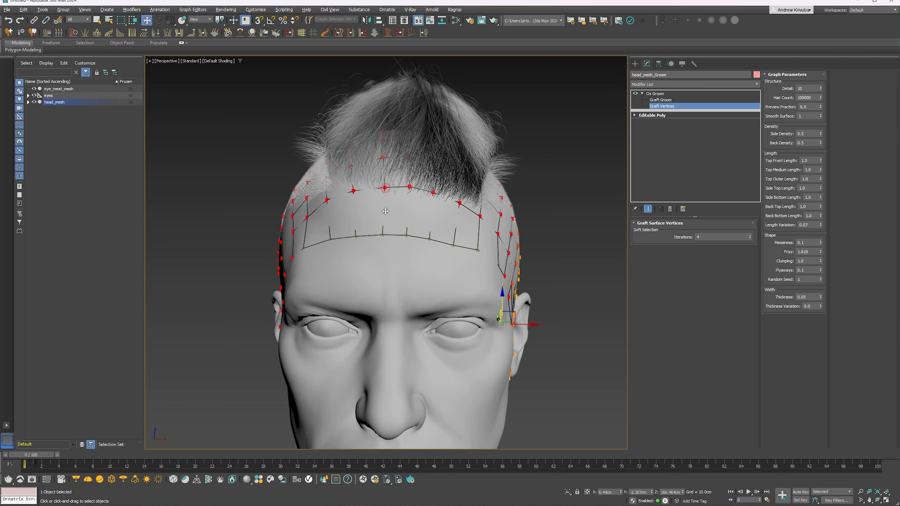
pyautogui.keyDown('alt'); pyautogui.moveTo(390, 212); pyautogui.dragTo(393, 183, button='middle'); pyautogui.keyUp('alt')
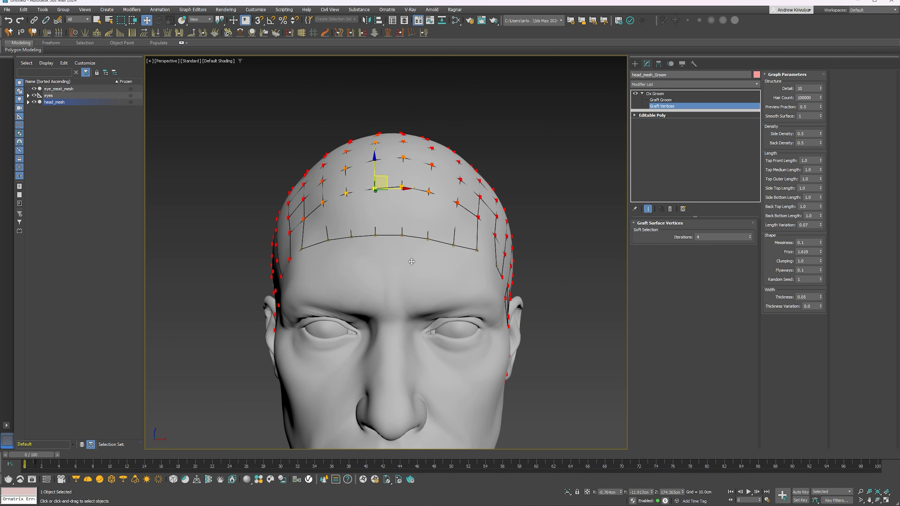
pyautogui.moveTo(409, 260)
pyautogui.keyDown('alt'); pyautogui.mouseDown(button='middle')
pyautogui.moveTo(452, 225)
pyautogui.moveTo(413, 261)
pyautogui.mouseUp(button='middle'); pyautogui.keyUp('alt')
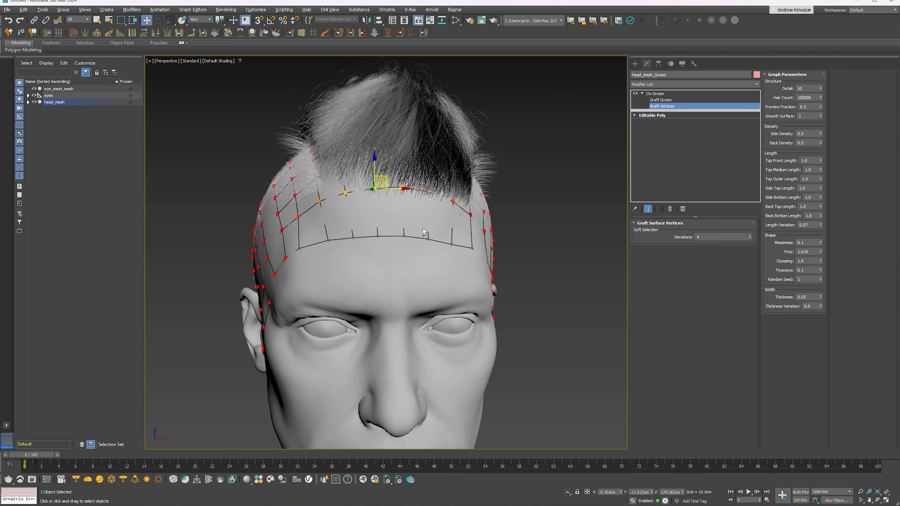
pyautogui.click(669, 101)
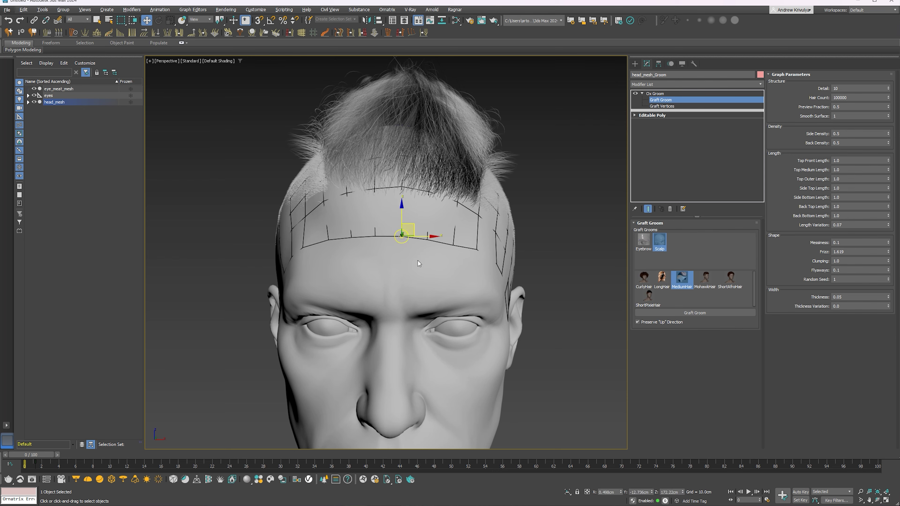
# - Slide the scalp graft groom down and to the left on the head
pyautogui.moveTo(417, 261); pyautogui.dragTo(433, 217, button='middle')
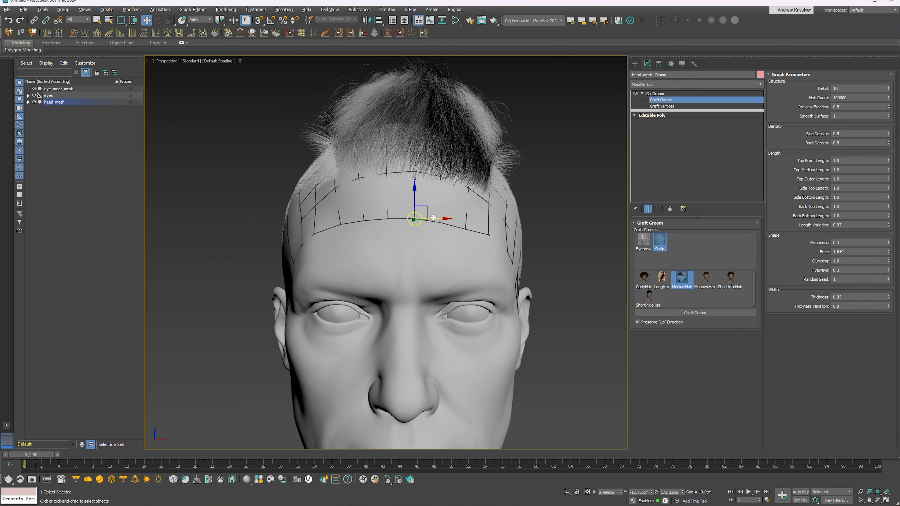
pyautogui.moveTo(425, 207); pyautogui.dragTo(419, 213)
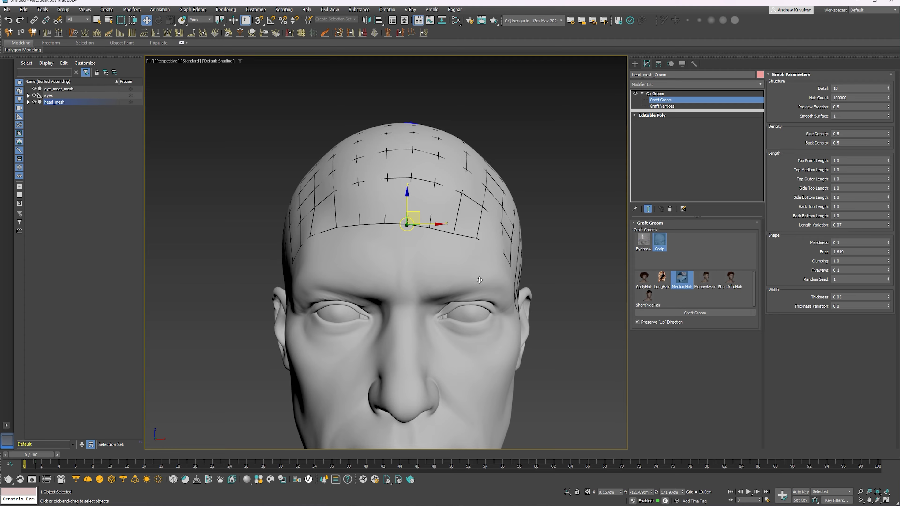
pyautogui.moveTo(479, 280)
pyautogui.keyDown('alt'); pyautogui.mouseDown(button='middle')
pyautogui.moveTo(363, 208)
pyautogui.moveTo(373, 179)
pyautogui.moveTo(286, 289)
pyautogui.moveTo(422, 192)
pyautogui.moveTo(438, 164)
pyautogui.moveTo(390, 193)
pyautogui.moveTo(322, 167)
pyautogui.mouseUp(button='middle'); pyautogui.keyUp('alt')
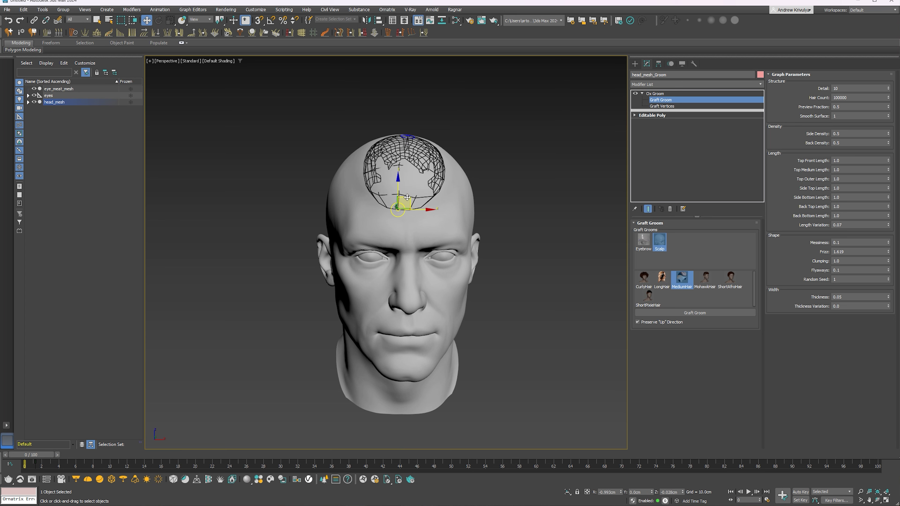
# - Move the scalp graft down from the crown onto the forehead and lower it over the scalp
pyautogui.moveTo(415, 200)
pyautogui.mouseDown()
pyautogui.moveTo(413, 226)
pyautogui.moveTo(431, 185)
pyautogui.mouseUp()
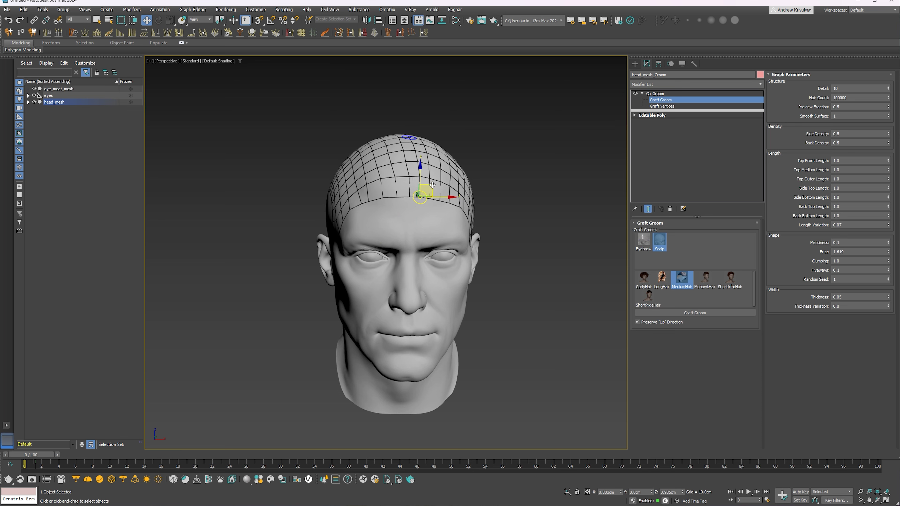
pyautogui.moveTo(430, 185); pyautogui.dragTo(425, 191)
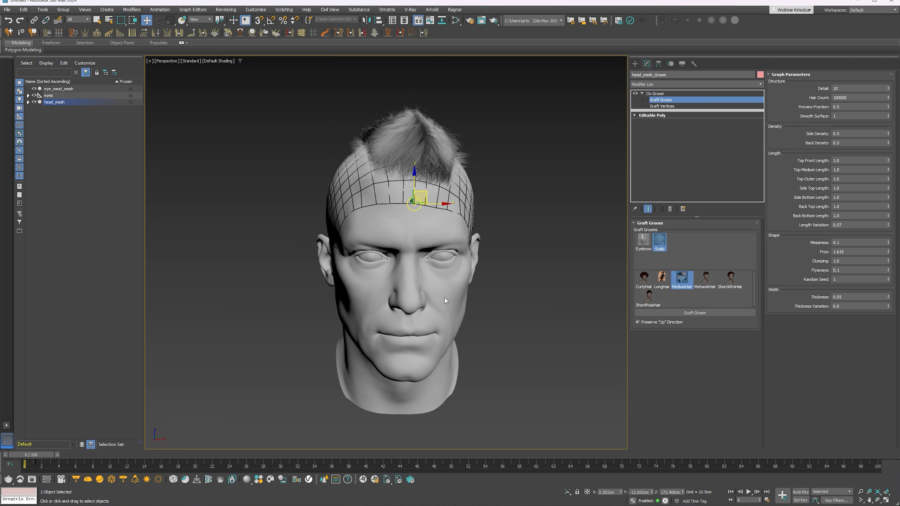
pyautogui.moveTo(444, 298)
pyautogui.keyDown('alt'); pyautogui.mouseDown(button='middle')
pyautogui.moveTo(372, 240)
pyautogui.moveTo(411, 242)
pyautogui.moveTo(368, 243)
pyautogui.moveTo(492, 235)
pyautogui.moveTo(453, 234)
pyautogui.mouseUp(button='middle'); pyautogui.keyUp('alt')
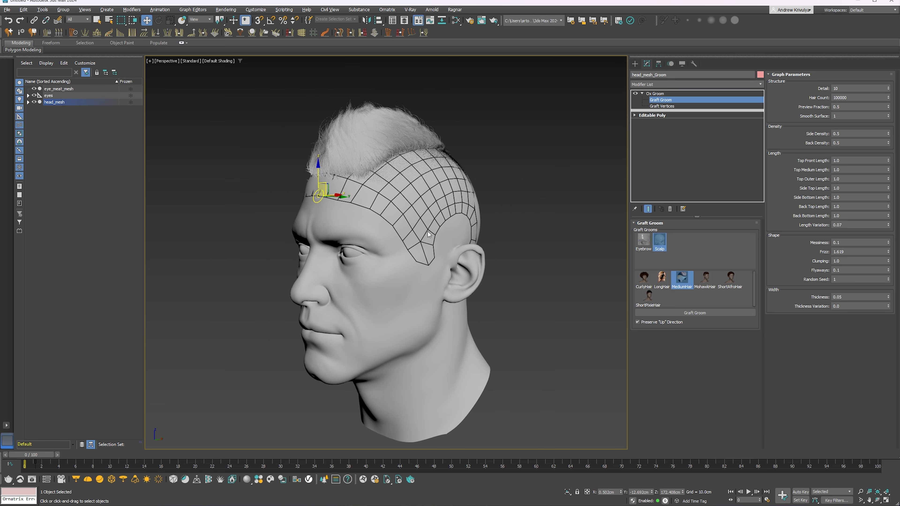
pyautogui.keyDown('alt'); pyautogui.moveTo(323, 185); pyautogui.dragTo(329, 184, button='middle'); pyautogui.keyUp('alt')
pyautogui.moveTo(329, 185); pyautogui.dragTo(328, 206)
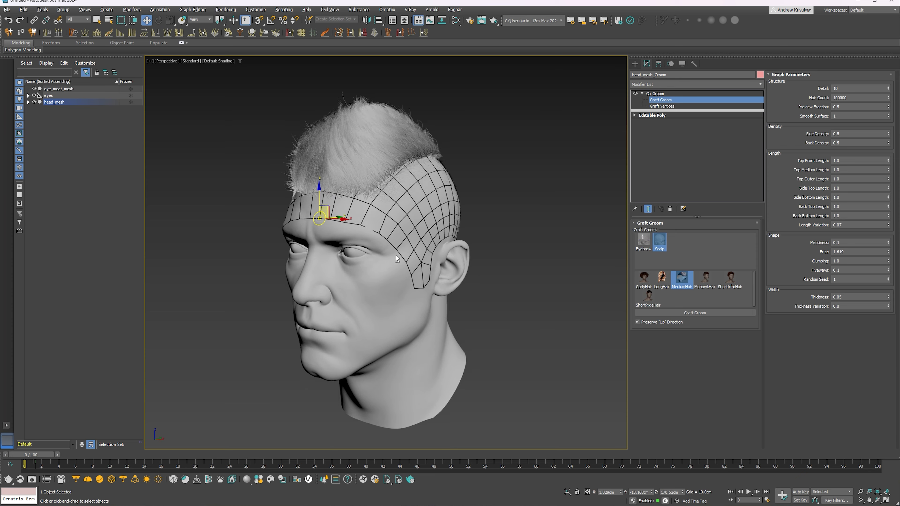
# - Reposition the graft from the front, then centre it sideways from the back view
pyautogui.moveTo(428, 253)
pyautogui.keyDown('alt'); pyautogui.mouseDown(button='middle')
pyautogui.moveTo(459, 253)
pyautogui.moveTo(318, 244)
pyautogui.moveTo(393, 258)
pyautogui.moveTo(351, 210)
pyautogui.mouseUp(button='middle'); pyautogui.keyUp('alt')
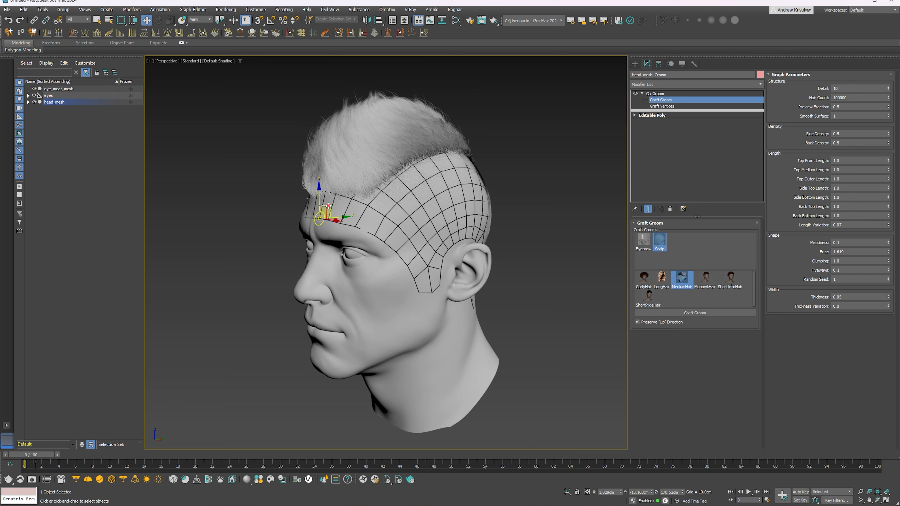
pyautogui.moveTo(328, 206); pyautogui.dragTo(390, 275)
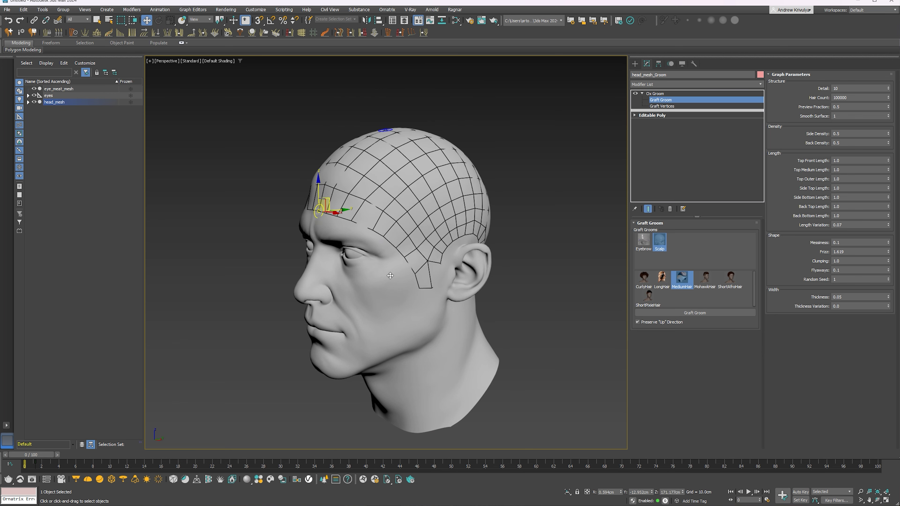
pyautogui.moveTo(417, 289)
pyautogui.keyDown('alt'); pyautogui.mouseDown(button='middle')
pyautogui.moveTo(438, 225)
pyautogui.moveTo(476, 249)
pyautogui.moveTo(443, 248)
pyautogui.moveTo(478, 262)
pyautogui.moveTo(407, 242)
pyautogui.mouseUp(button='middle'); pyautogui.keyUp('alt')
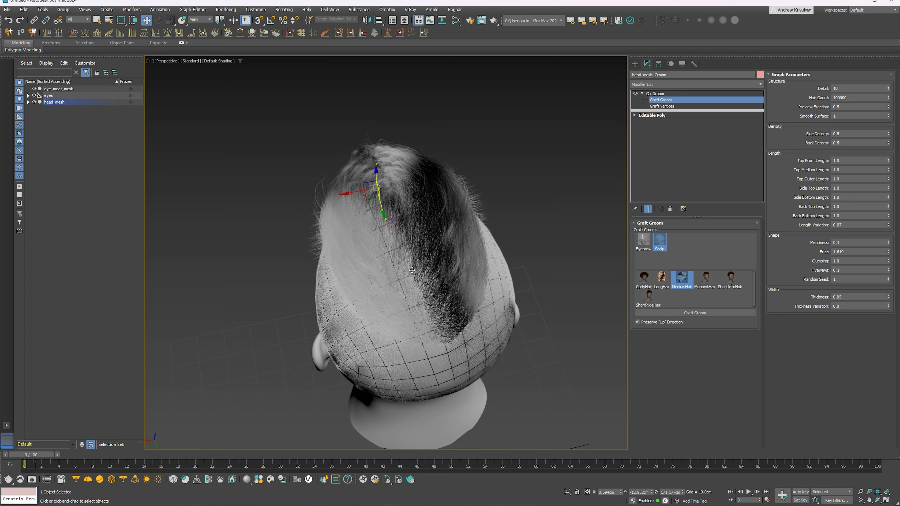
pyautogui.keyDown('alt'); pyautogui.moveTo(391, 275); pyautogui.dragTo(397, 193, button='middle'); pyautogui.keyUp('alt')
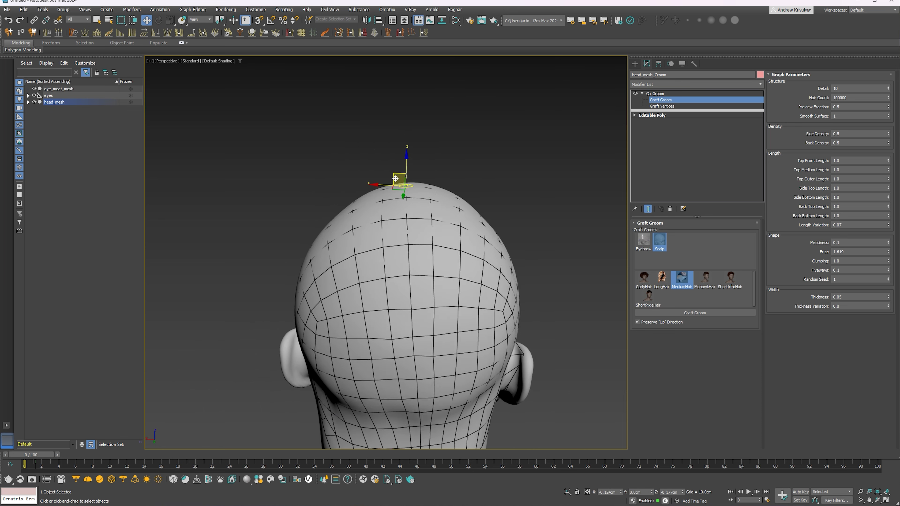
pyautogui.moveTo(394, 175); pyautogui.dragTo(403, 175)
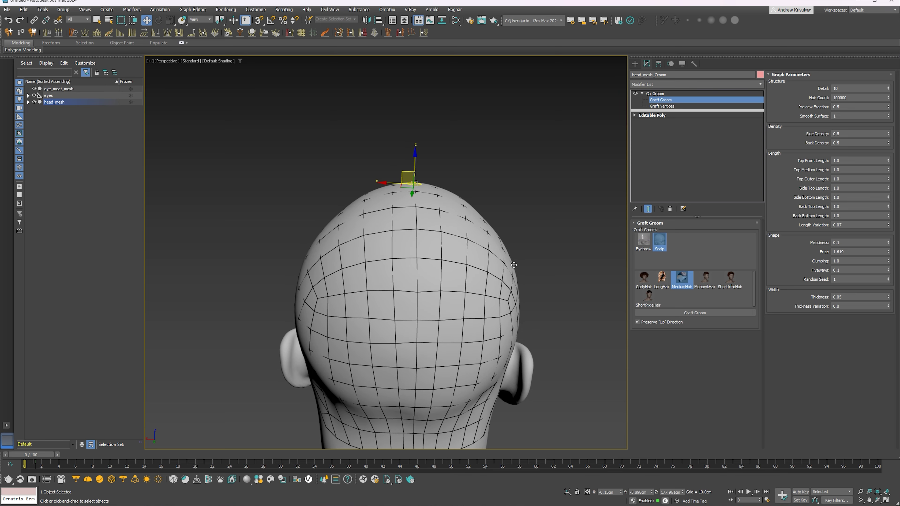
pyautogui.moveTo(514, 265)
pyautogui.keyDown('alt'); pyautogui.mouseDown(button='middle')
pyautogui.moveTo(352, 192)
pyautogui.moveTo(392, 224)
pyautogui.mouseUp(button='middle'); pyautogui.keyUp('alt')
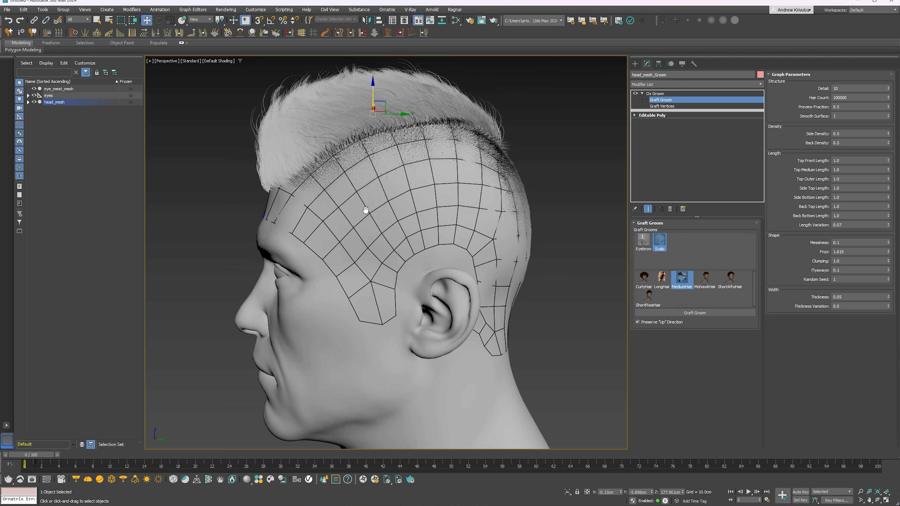
pyautogui.scroll(3, 391, 225)
pyautogui.scroll(2, 412, 215)
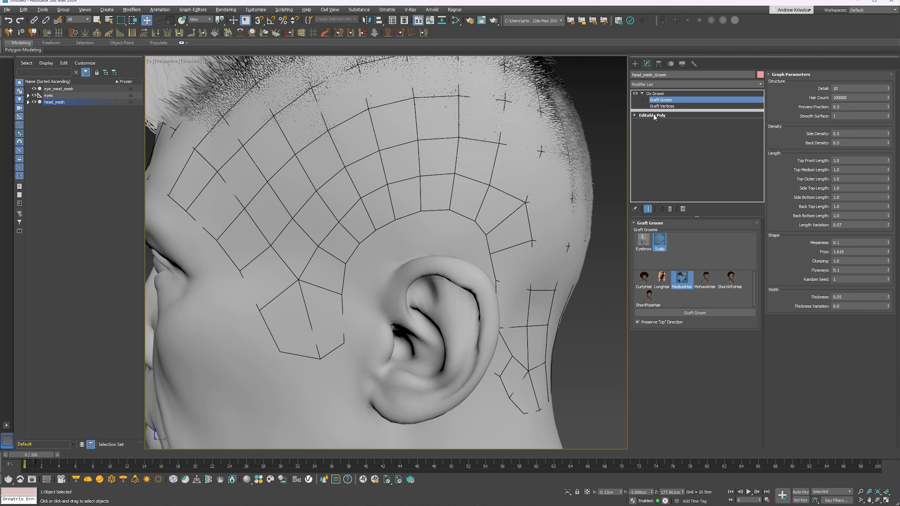
pyautogui.click(662, 106)
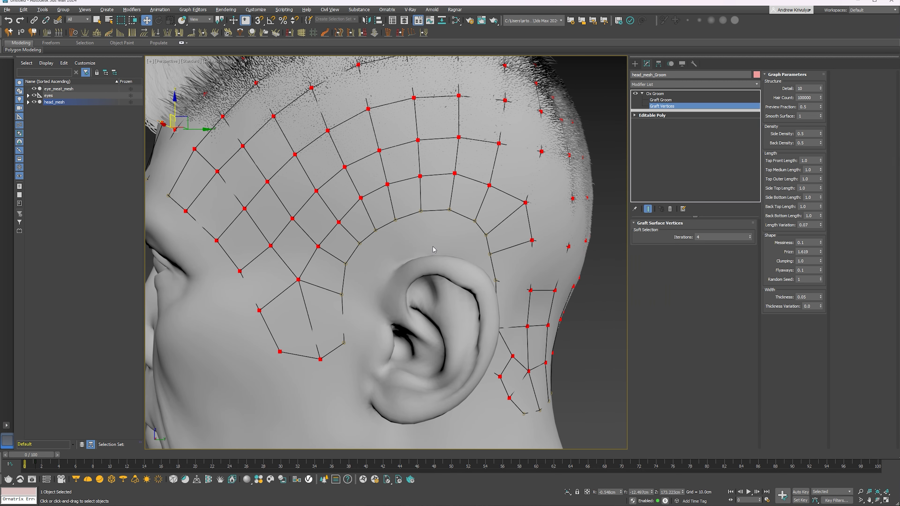
# - Deselect the current graft vertex and pick one above the ear, viewed in side profile
pyautogui.click(421, 214)
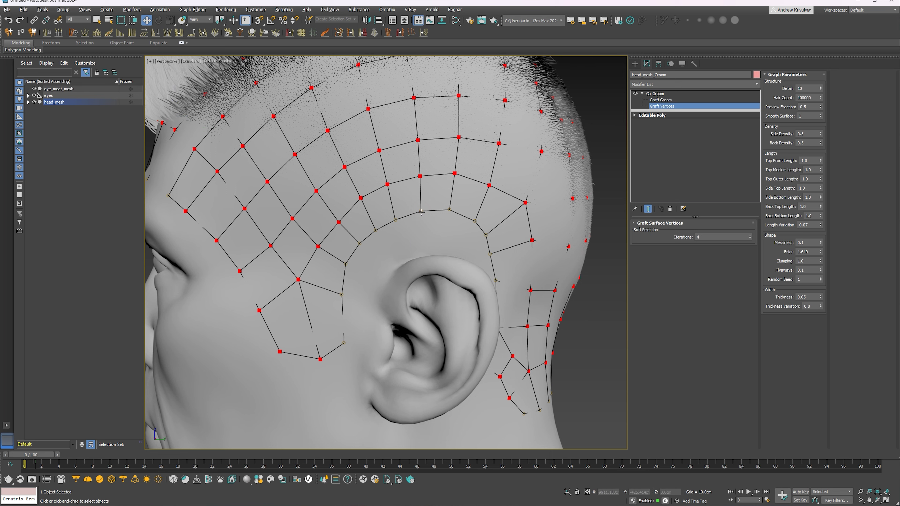
pyautogui.click(423, 289)
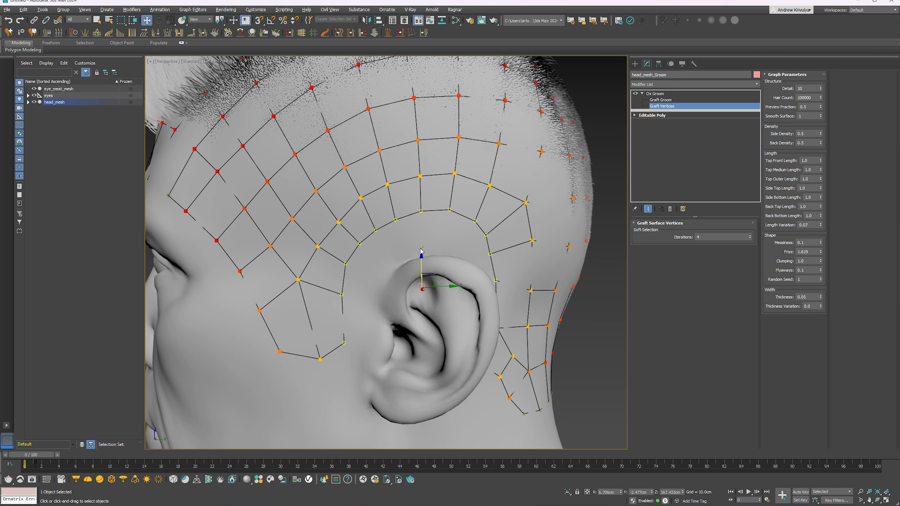
pyautogui.keyDown('alt'); pyautogui.moveTo(439, 279); pyautogui.dragTo(442, 299, button='middle'); pyautogui.keyUp('alt')
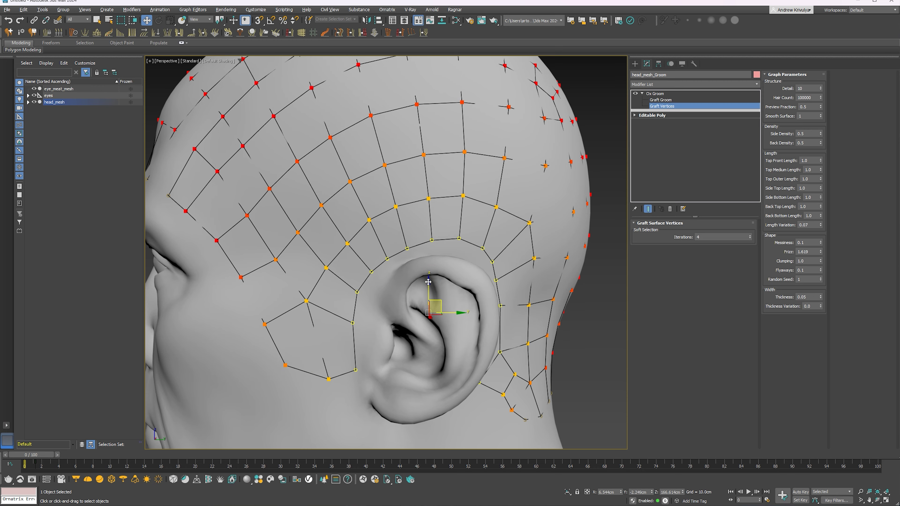
pyautogui.moveTo(418, 257)
pyautogui.keyDown('alt'); pyautogui.mouseDown(button='middle')
pyautogui.moveTo(431, 216)
pyautogui.moveTo(437, 223)
pyautogui.mouseUp(button='middle'); pyautogui.keyUp('alt')
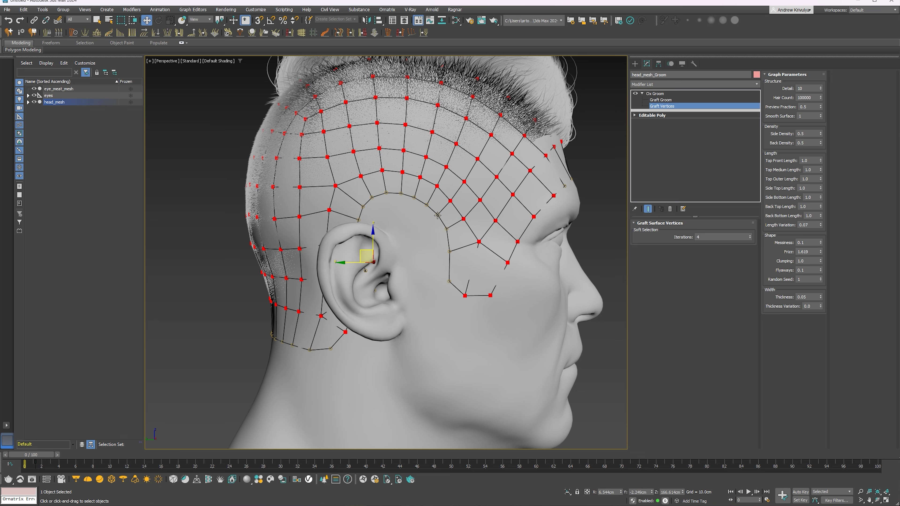
# - Pull graft vertices down around the ear and back at the temple, then exit vertex editing
pyautogui.click(411, 279)
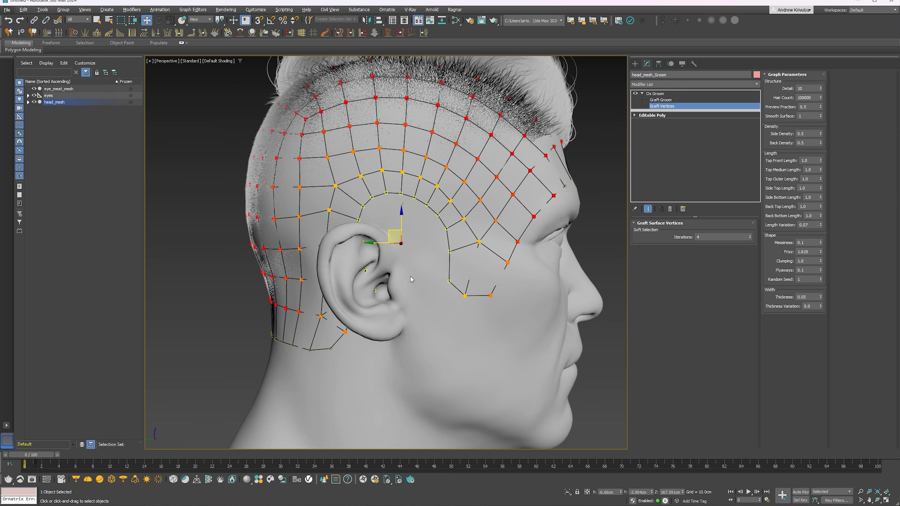
pyautogui.moveTo(385, 233); pyautogui.dragTo(351, 249)
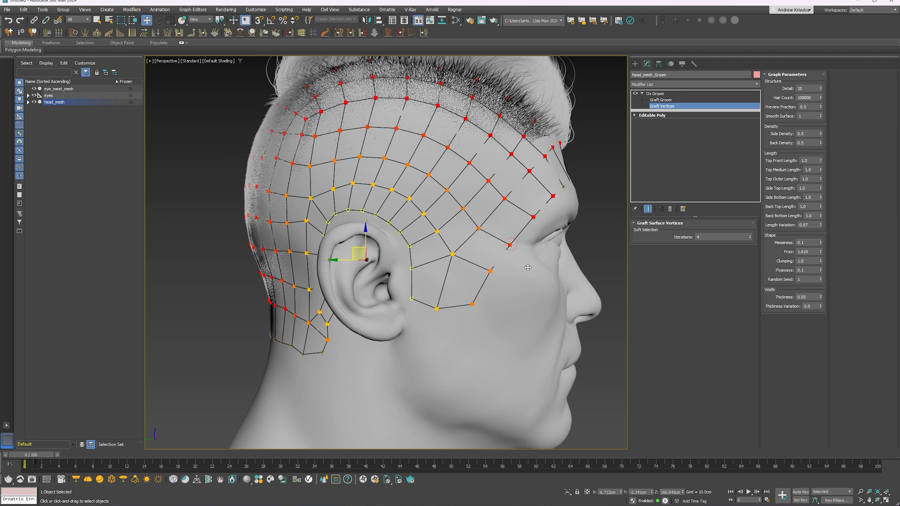
pyautogui.click(509, 245)
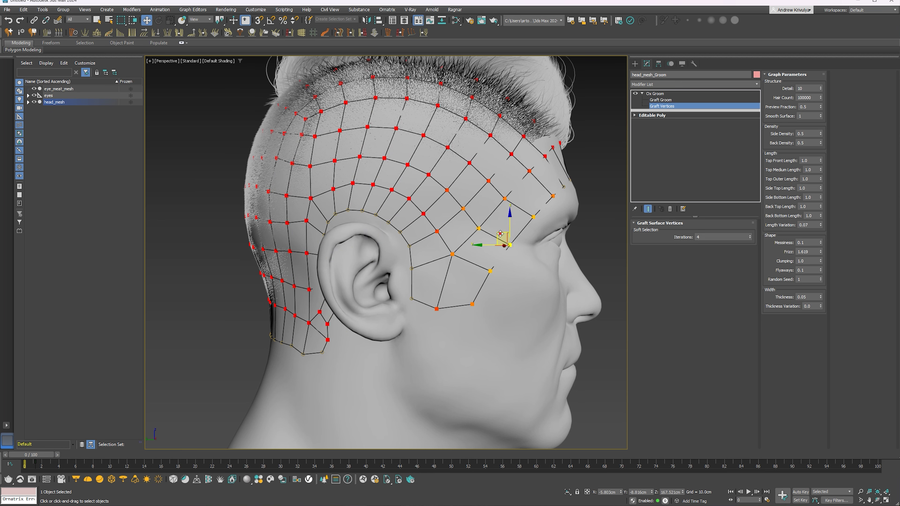
pyautogui.moveTo(500, 234); pyautogui.dragTo(470, 224)
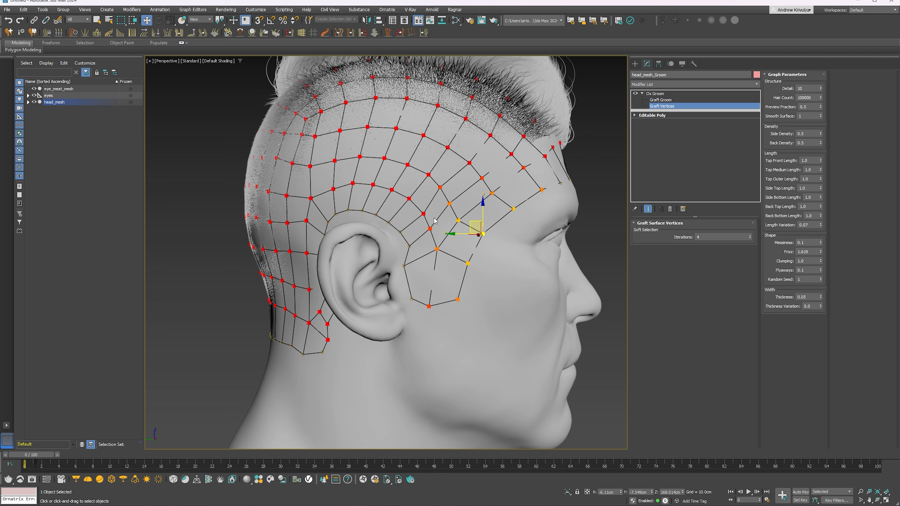
pyautogui.moveTo(537, 276)
pyautogui.keyDown('alt'); pyautogui.mouseDown(button='middle')
pyautogui.moveTo(398, 236)
pyautogui.moveTo(421, 230)
pyautogui.mouseUp(button='middle'); pyautogui.keyUp('alt')
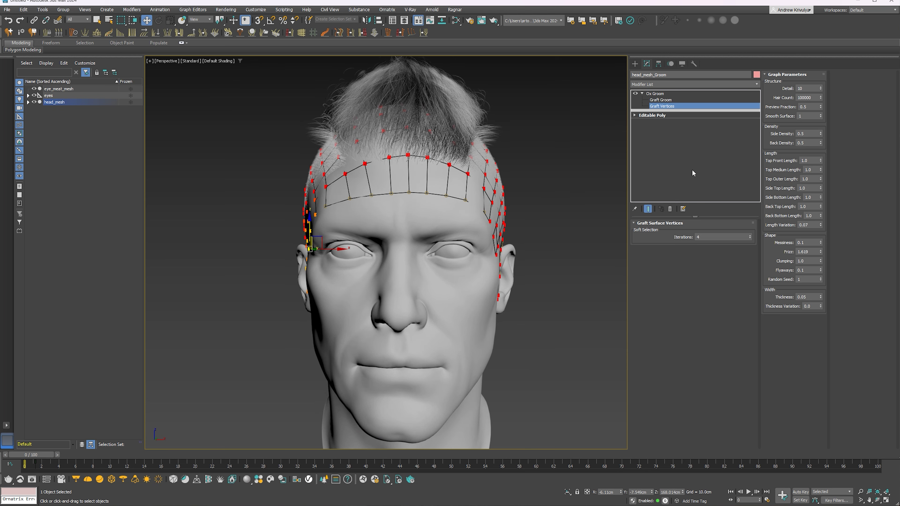
pyautogui.click(657, 95)
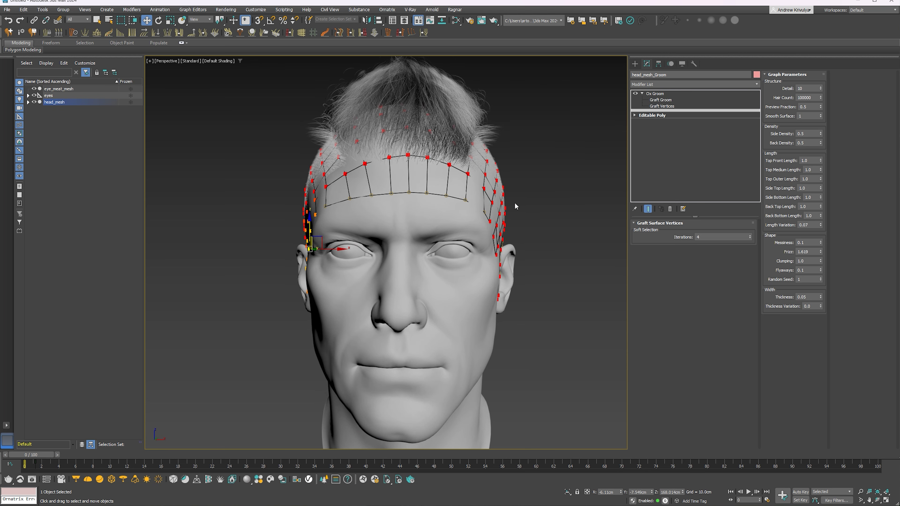
pyautogui.moveTo(515, 202)
pyautogui.keyDown('alt'); pyautogui.mouseDown(button='middle')
pyautogui.moveTo(477, 194)
pyautogui.moveTo(477, 184)
pyautogui.moveTo(450, 198)
pyautogui.mouseUp(button='middle'); pyautogui.keyUp('alt')
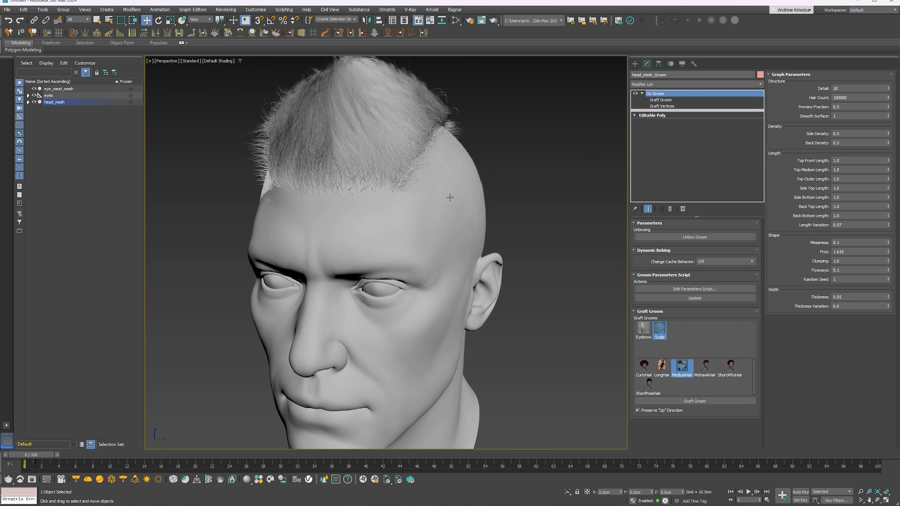
# - Test Detail 2 then restore 10, and raise Hair Count to 10000 then 30000
pyautogui.doubleClick(843, 88)
pyautogui.press('Return')
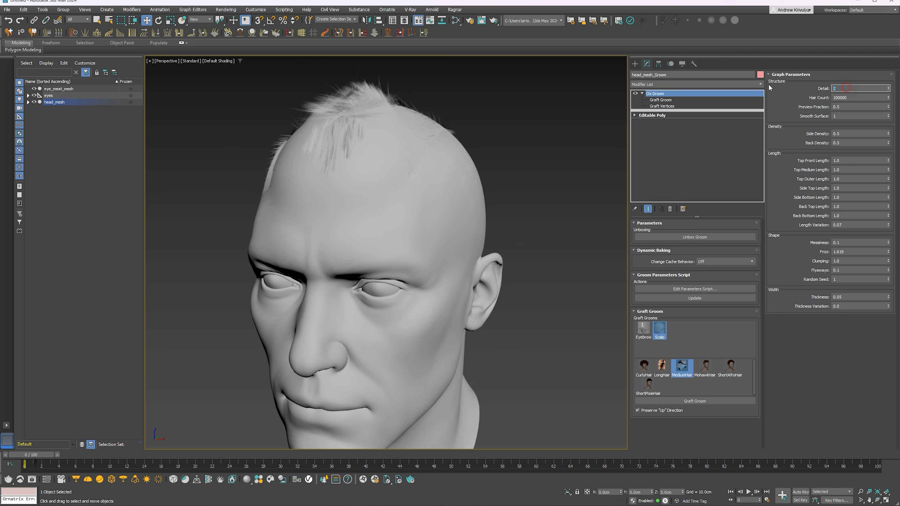
pyautogui.write('10')
pyautogui.press('Return')
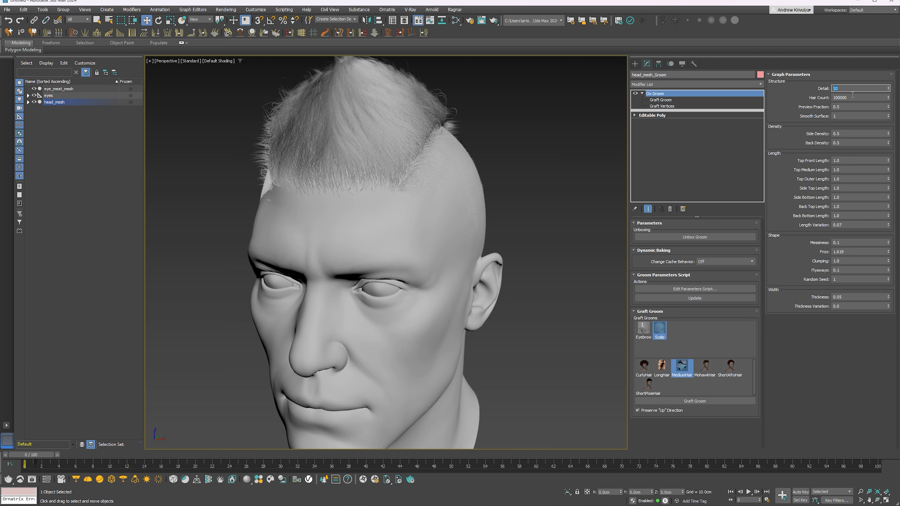
pyautogui.click(856, 95)
pyautogui.press('Return')
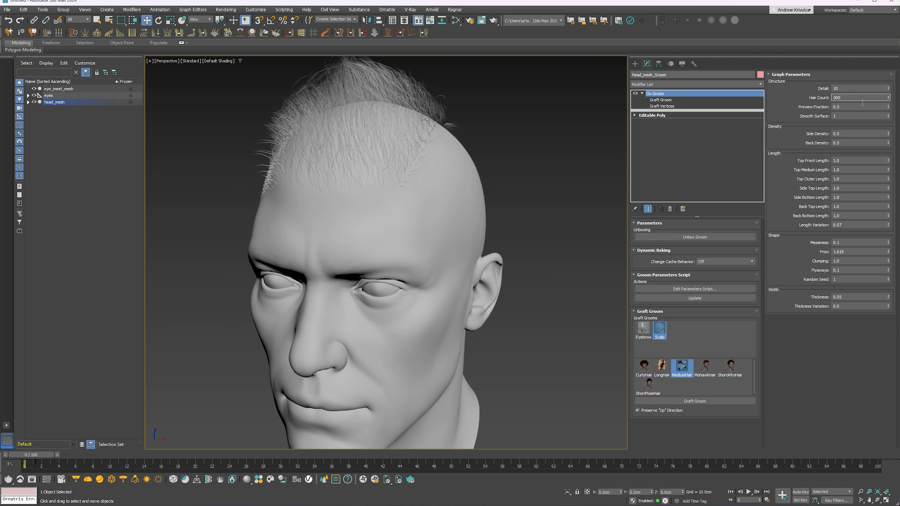
pyautogui.press('Return')
pyautogui.moveTo(496, 179)
pyautogui.keyDown('alt'); pyautogui.mouseDown(button='middle')
pyautogui.moveTo(552, 175)
pyautogui.moveTo(535, 172)
pyautogui.mouseUp(button='middle'); pyautogui.keyUp('alt')
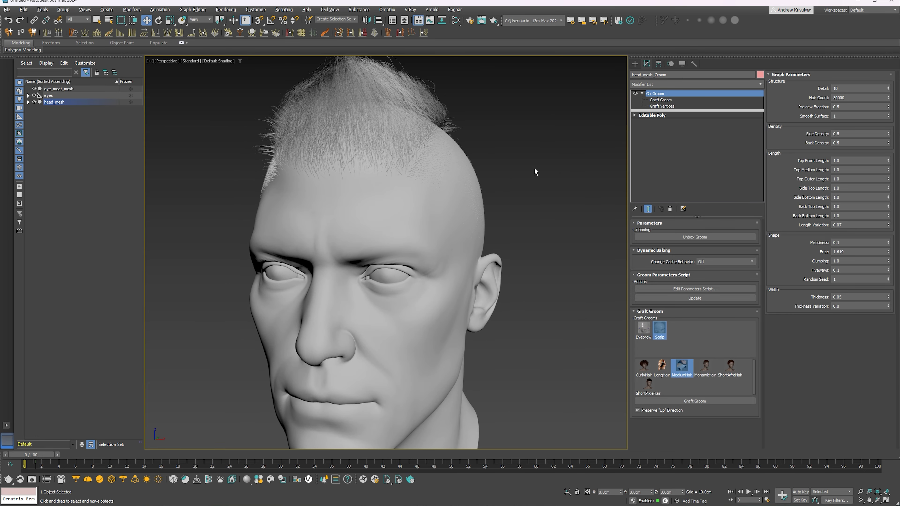
pyautogui.click(869, 133)
# - Raise Side Density to 0.7 and show wireframe edges over the shaded head
pyautogui.press('Return')
pyautogui.keyDown('alt'); pyautogui.moveTo(458, 156); pyautogui.dragTo(434, 172, button='middle'); pyautogui.keyUp('alt')
pyautogui.scroll(5, 413, 171)
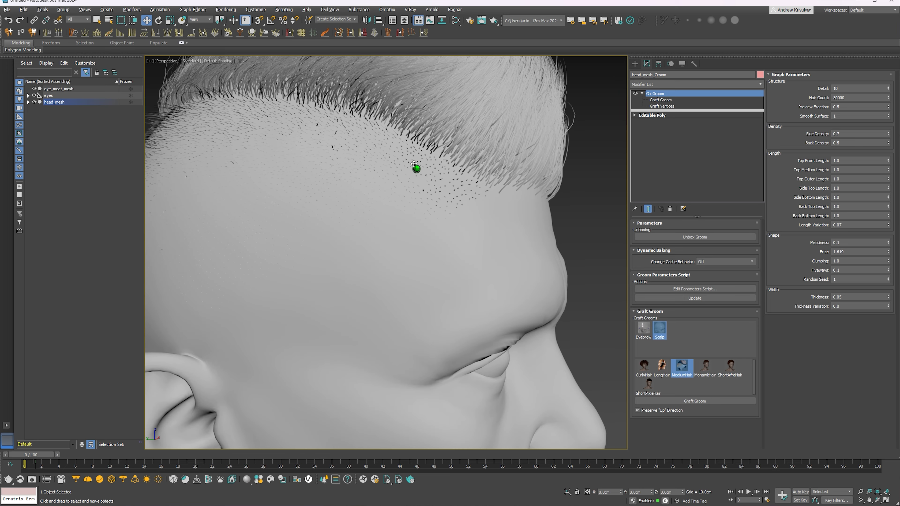
pyautogui.press('F4')
# - Lower Side Density through 0.2 to 0.1 and set Back Density to 0.1
pyautogui.click(846, 133)
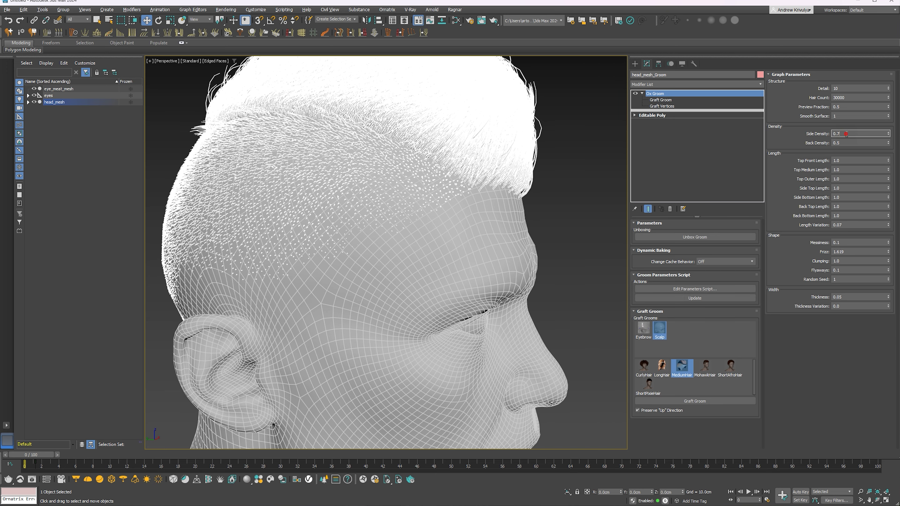
pyautogui.write('0.2')
pyautogui.press('Return')
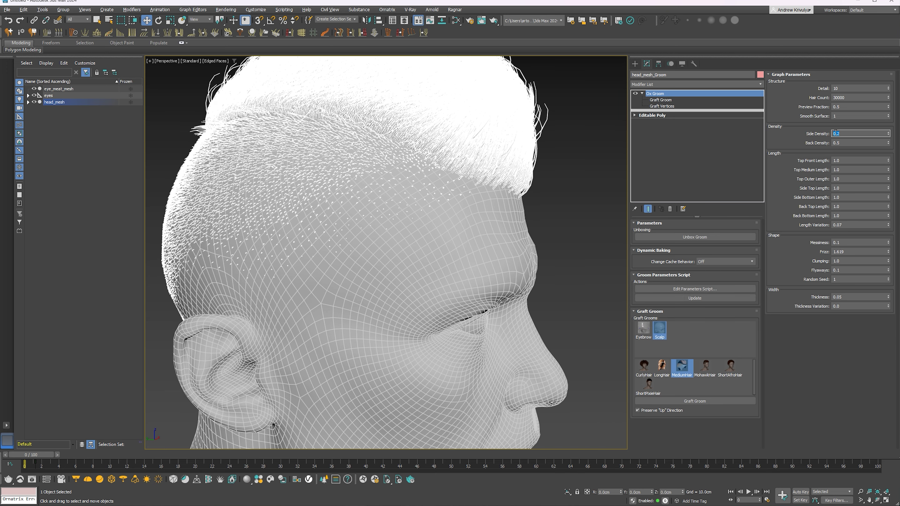
pyautogui.write('0.1')
pyautogui.press('Return')
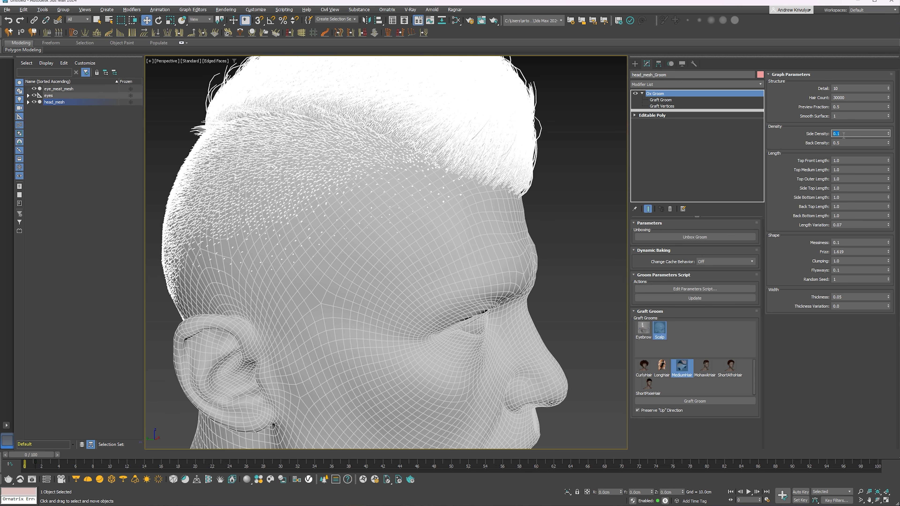
pyautogui.click(843, 143)
pyautogui.write('0.1')
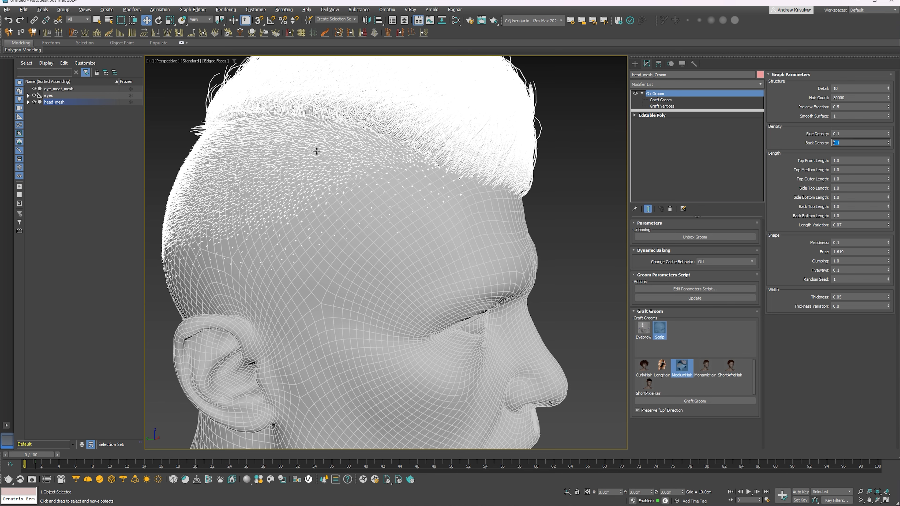
pyautogui.moveTo(315, 151)
pyautogui.keyDown('alt'); pyautogui.mouseDown(button='middle')
pyautogui.moveTo(388, 144)
pyautogui.moveTo(351, 149)
pyautogui.mouseUp(button='middle'); pyautogui.keyUp('alt')
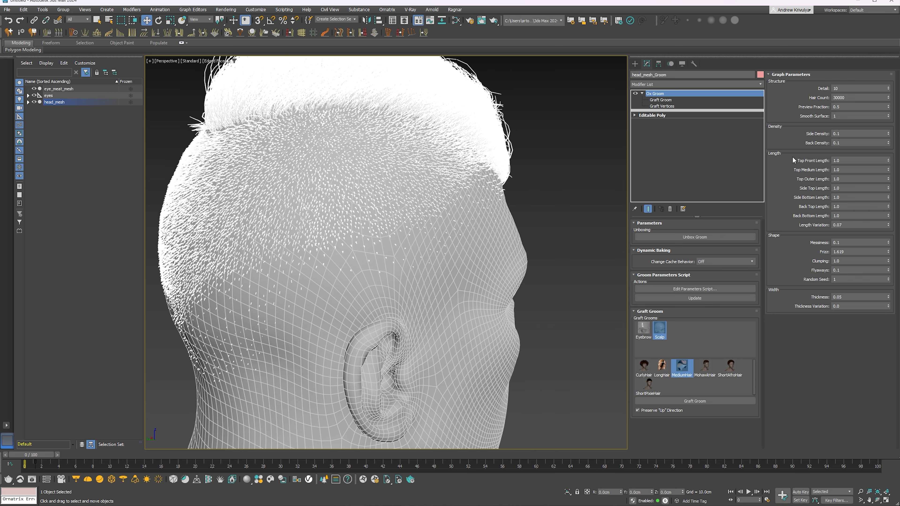
pyautogui.click(850, 162)
# - Set Top Front Length to 2.0 and return the viewport to plain Default Shading
pyautogui.press('Return')
pyautogui.moveTo(453, 205)
pyautogui.keyDown('alt'); pyautogui.mouseDown(button='middle')
pyautogui.moveTo(427, 206)
pyautogui.moveTo(431, 228)
pyautogui.mouseUp(button='middle'); pyautogui.keyUp('alt')
pyautogui.scroll(-3, 427, 206)
pyautogui.press('F4')
pyautogui.scroll(5, 438, 174)
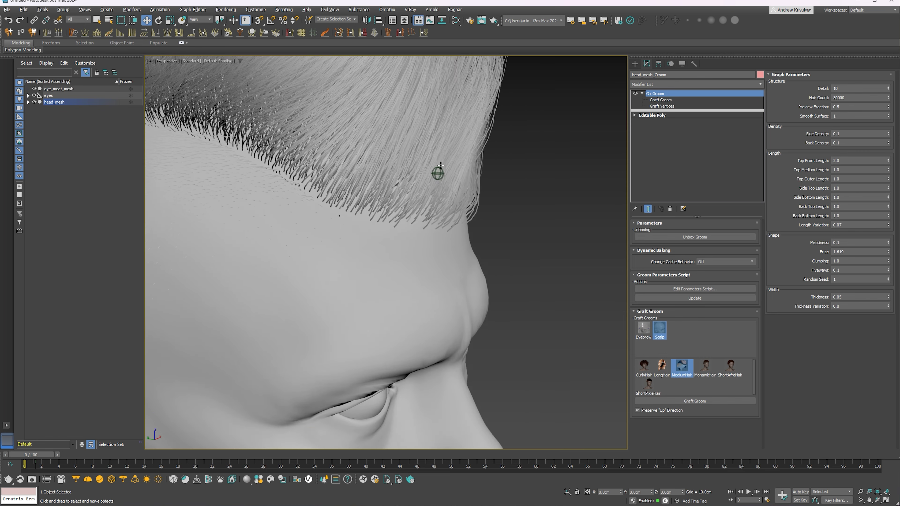
pyautogui.scroll(-5, 438, 174)
pyautogui.scroll(3, 438, 173)
pyautogui.scroll(1, 438, 173)
# - Try Top Front Length values 1.0 and 0.1, then restore it to 2.0
pyautogui.click(842, 161)
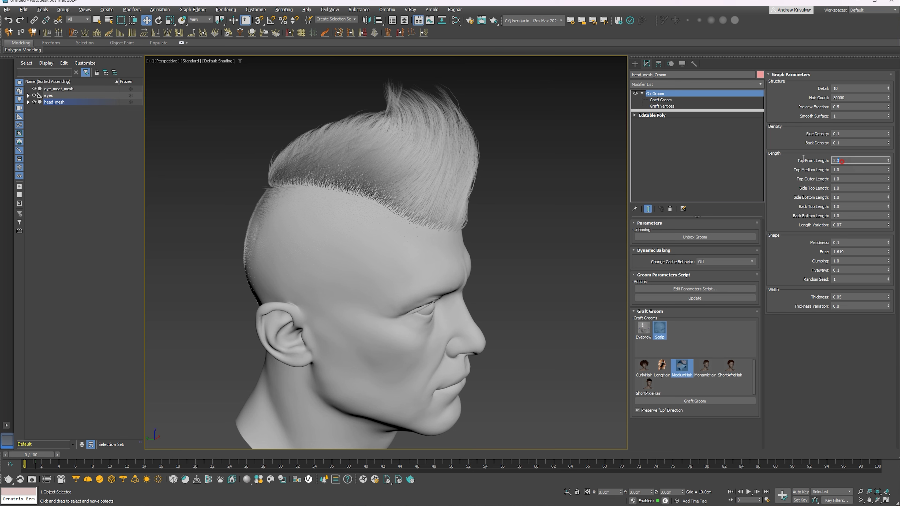
pyautogui.keyDown('alt'); pyautogui.moveTo(425, 202); pyautogui.dragTo(446, 204, button='middle'); pyautogui.keyUp('alt')
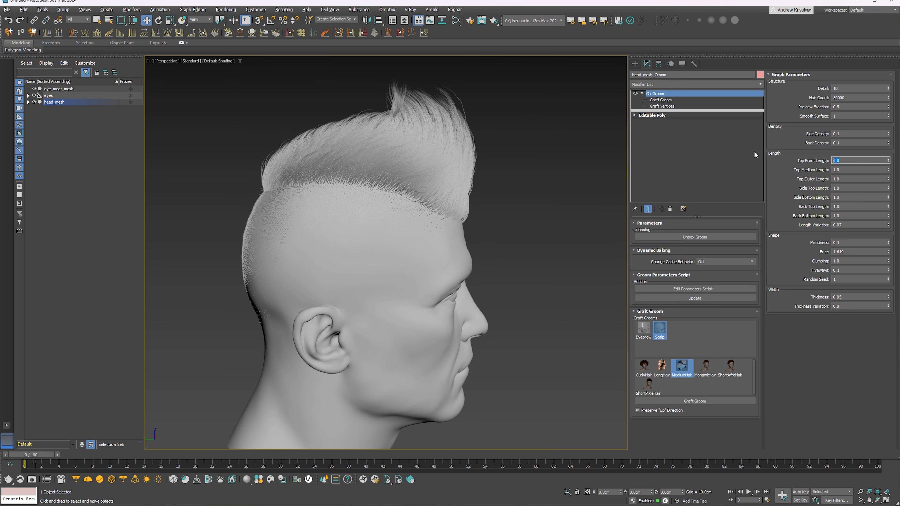
pyautogui.press('Return')
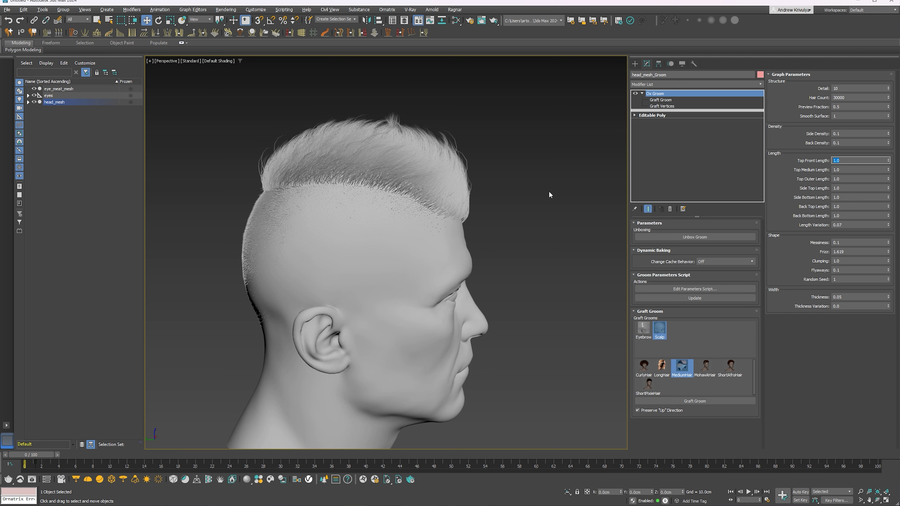
pyautogui.write('1.1')
pyautogui.press('Return')
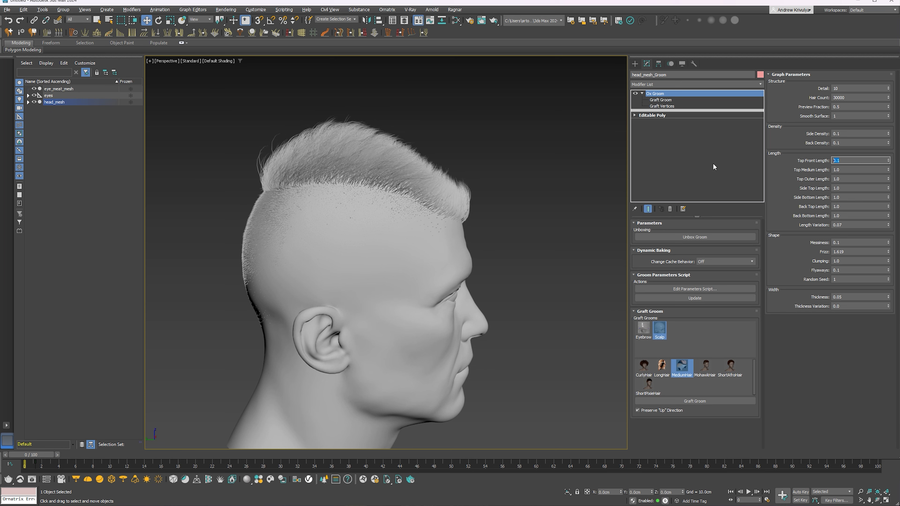
pyautogui.keyDown('alt'); pyautogui.moveTo(447, 221); pyautogui.dragTo(413, 215, button='middle'); pyautogui.keyUp('alt')
pyautogui.click(849, 160)
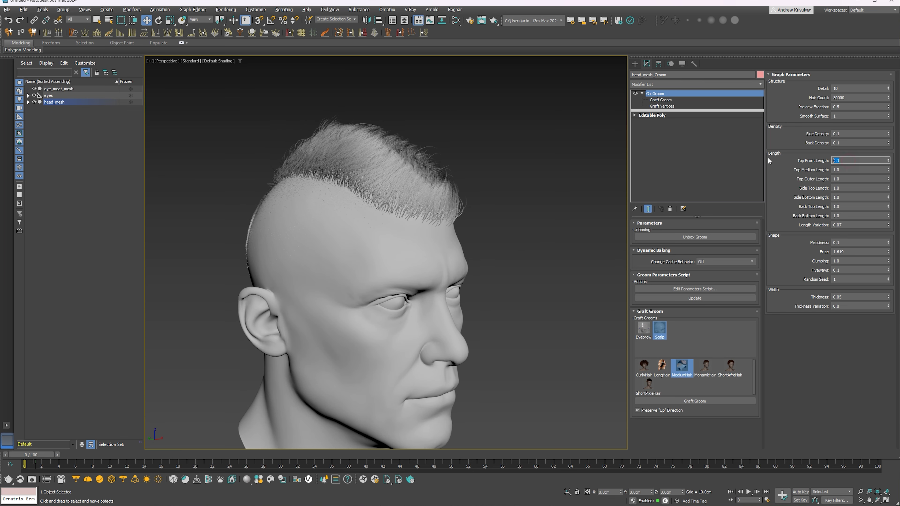
pyautogui.write('2')
pyautogui.press('Return')
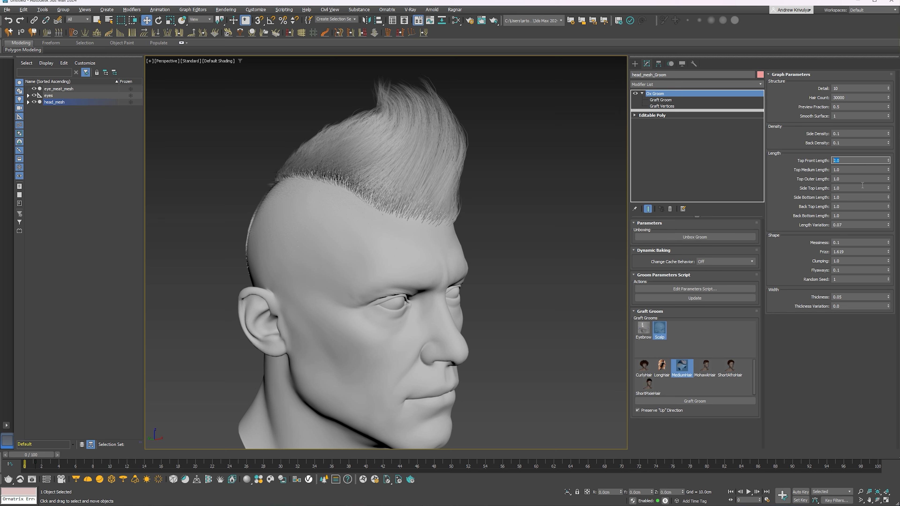
pyautogui.click(853, 167)
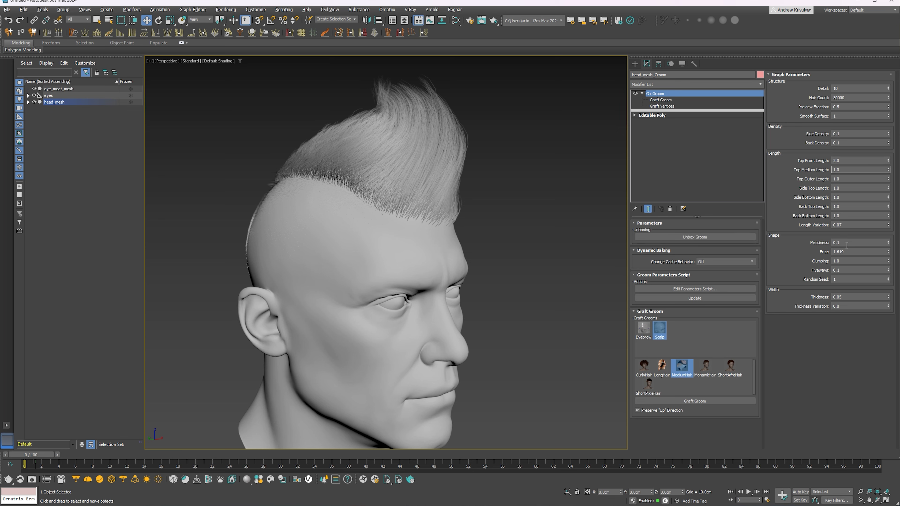
# - Set Messiness to 0.5 and raise Clumping to 1.0 in the Shape parameters
pyautogui.click(862, 241)
pyautogui.write('0.5')
pyautogui.press('Return')
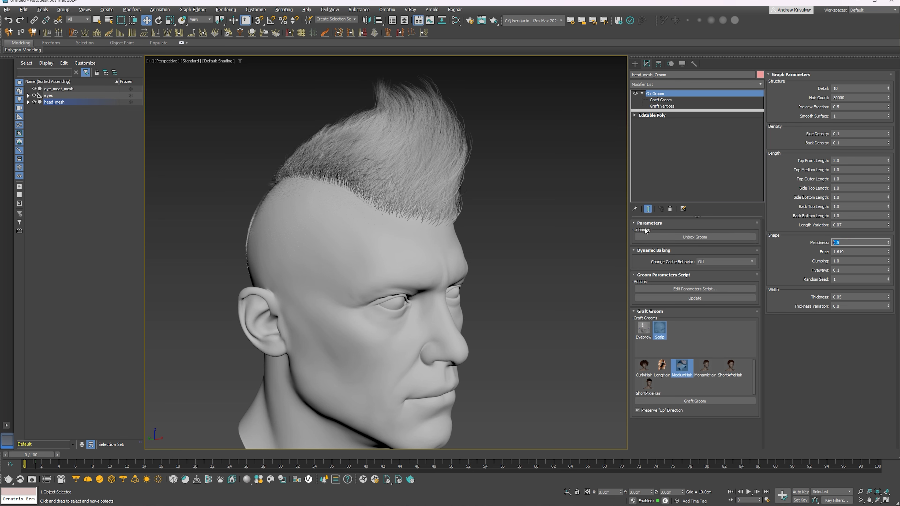
pyautogui.moveTo(460, 213)
pyautogui.keyDown('alt'); pyautogui.mouseDown(button='middle')
pyautogui.moveTo(538, 206)
pyautogui.moveTo(855, 267)
pyautogui.mouseUp(button='middle'); pyautogui.keyUp('alt')
pyautogui.click(849, 251)
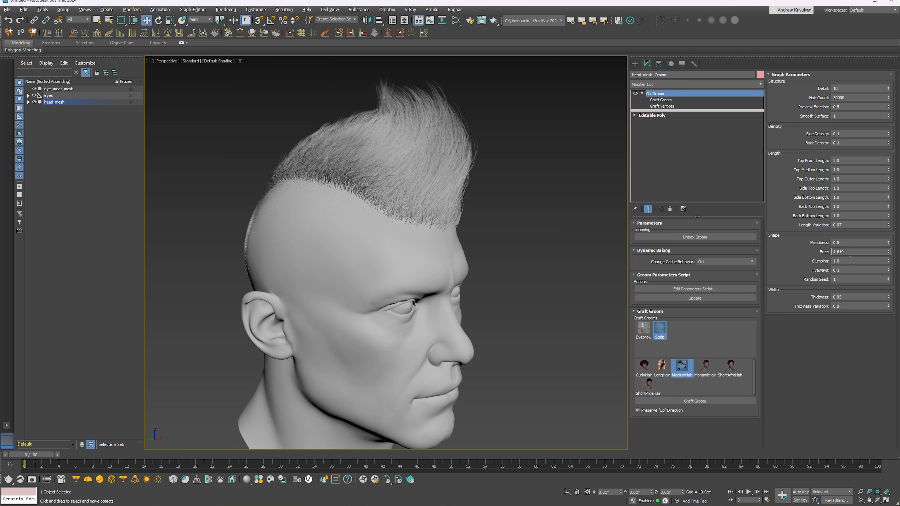
pyautogui.press('Tab')
pyautogui.keyDown('alt'); pyautogui.moveTo(461, 209); pyautogui.dragTo(823, 249, button='middle'); pyautogui.keyUp('alt')
pyautogui.moveTo(888, 262); pyautogui.dragTo(889, 231)
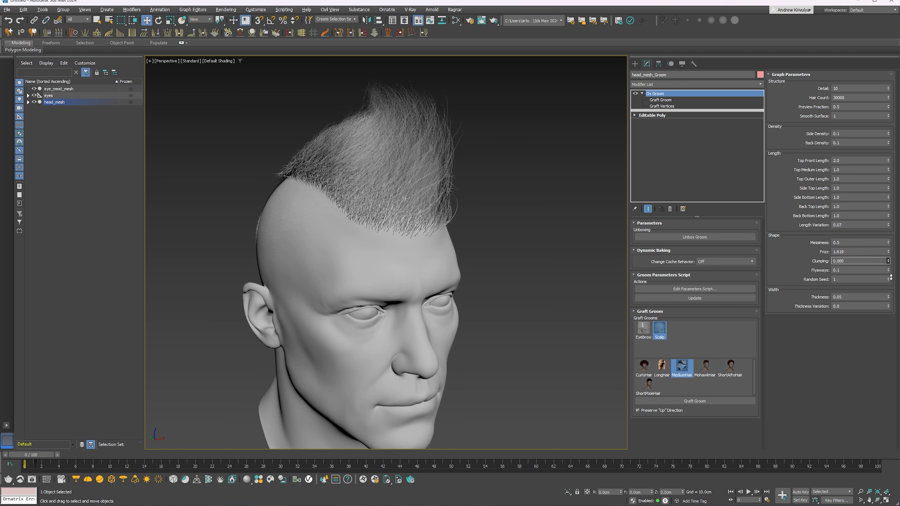
# - Set Flyaways to 0.5 and orbit to inspect the stray strands
pyautogui.click(856, 270)
pyautogui.write('1.5')
pyautogui.press('Return')
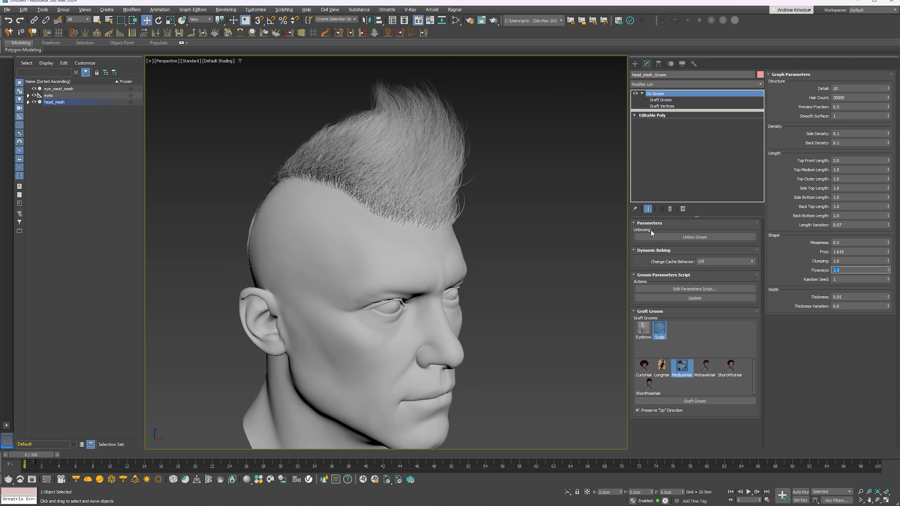
pyautogui.keyDown('alt'); pyautogui.moveTo(553, 232); pyautogui.dragTo(520, 233, button='middle'); pyautogui.keyUp('alt')
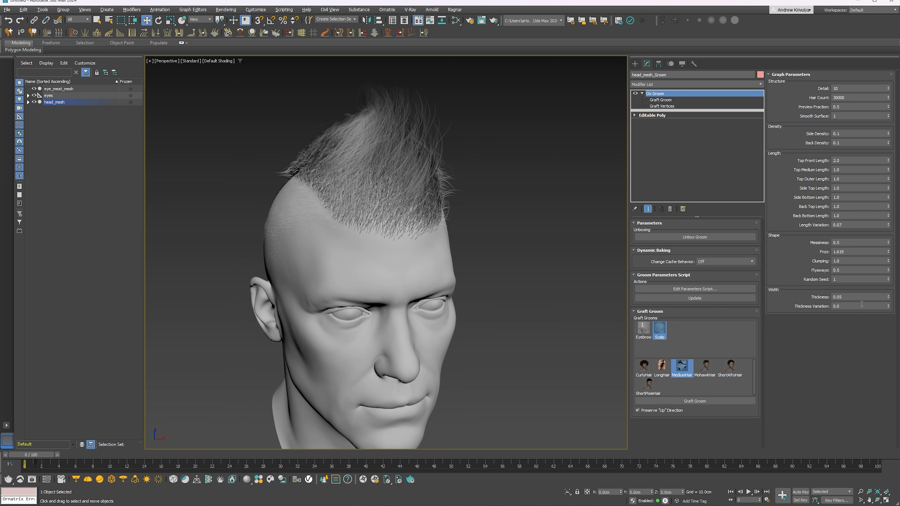
pyautogui.moveTo(502, 251)
pyautogui.keyDown('alt'); pyautogui.mouseDown(button='middle')
pyautogui.moveTo(428, 245)
pyautogui.moveTo(461, 247)
pyautogui.mouseUp(button='middle'); pyautogui.keyUp('alt')
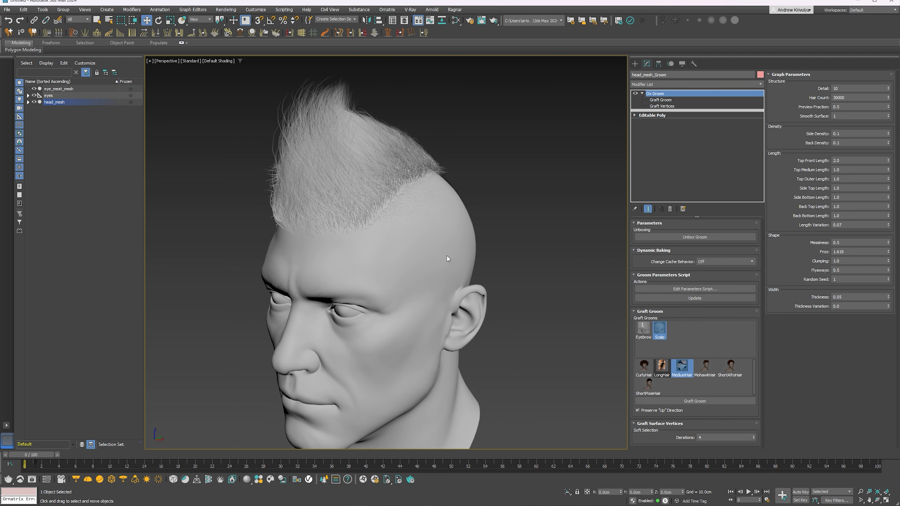
# - Test a short hair Length of 0.2 on the LongHair groom
pyautogui.moveTo(545, 277)
pyautogui.keyDown('alt'); pyautogui.mouseDown(button='middle')
pyautogui.moveTo(463, 254)
pyautogui.moveTo(477, 230)
pyautogui.mouseUp(button='middle'); pyautogui.keyUp('alt')
pyautogui.scroll(5, 476, 230)
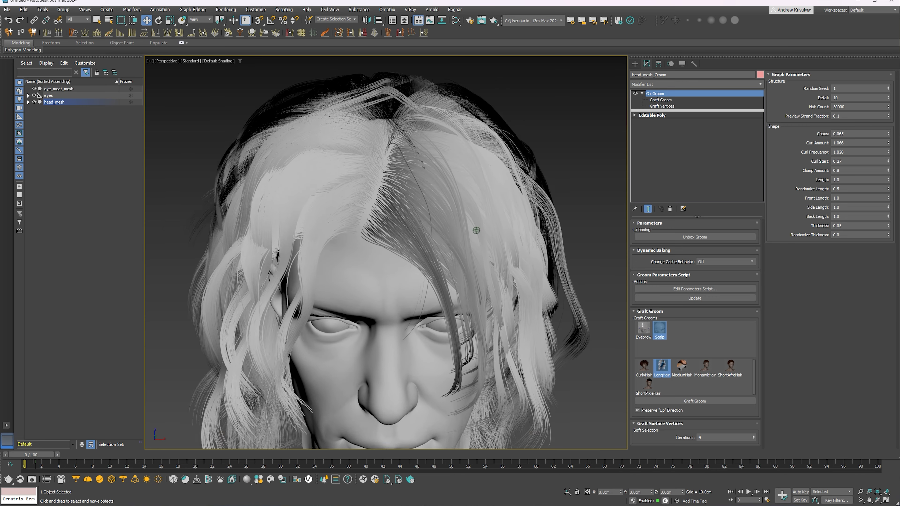
pyautogui.scroll(-3, 476, 230)
pyautogui.scroll(-3, 496, 231)
pyautogui.scroll(-1, 513, 232)
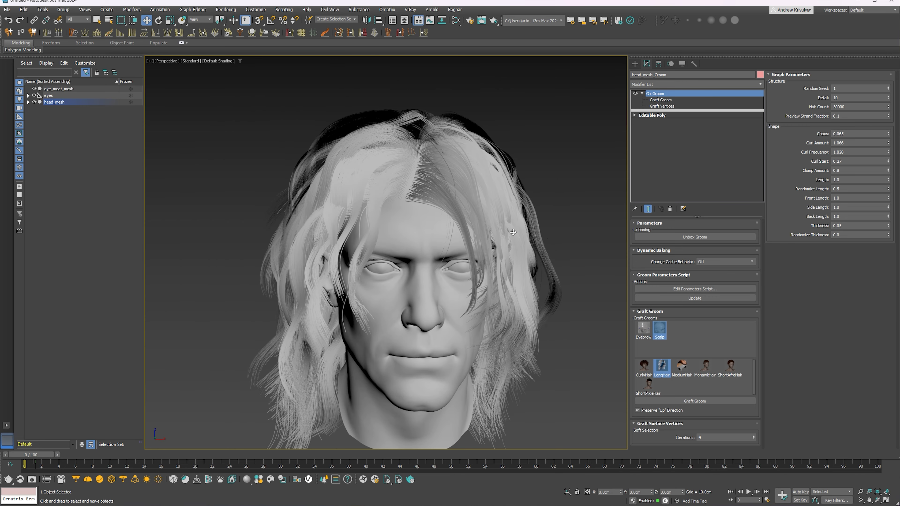
pyautogui.doubleClick(850, 182)
pyautogui.write('0.2')
pyautogui.press('Return')
# - Restore the hair Length to 1 and orbit around the long-haired head
pyautogui.moveTo(447, 200)
pyautogui.keyDown('alt'); pyautogui.mouseDown(button='middle')
pyautogui.moveTo(473, 236)
pyautogui.moveTo(417, 190)
pyautogui.mouseUp(button='middle'); pyautogui.keyUp('alt')
pyautogui.doubleClick(842, 179)
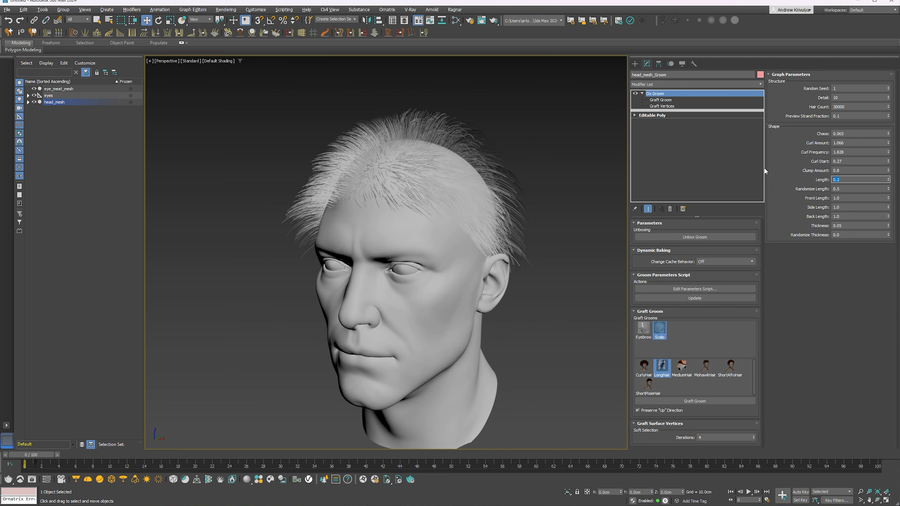
pyautogui.write('1')
pyautogui.press('Return')
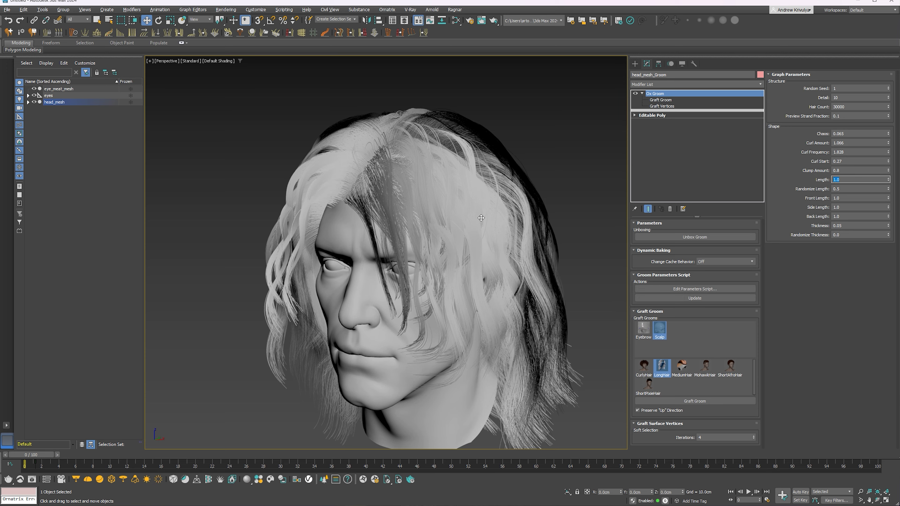
pyautogui.moveTo(481, 218)
pyautogui.keyDown('alt'); pyautogui.mouseDown(button='middle')
pyautogui.moveTo(523, 217)
pyautogui.moveTo(461, 216)
pyautogui.moveTo(538, 217)
pyautogui.moveTo(447, 218)
pyautogui.moveTo(457, 217)
pyautogui.mouseUp(button='middle'); pyautogui.keyUp('alt')
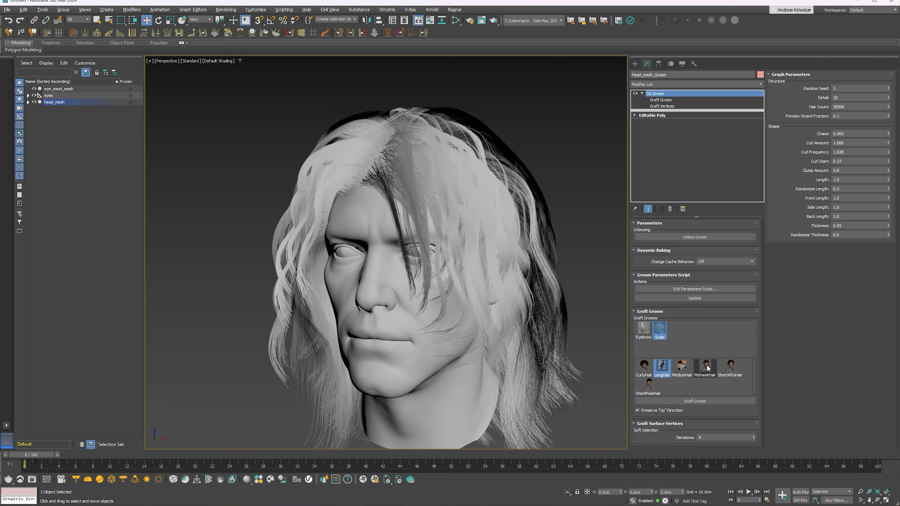
# - Switch the scalp groom to the CurlyHair preset and view it from the side
pyautogui.click(698, 299)
pyautogui.click(644, 377)
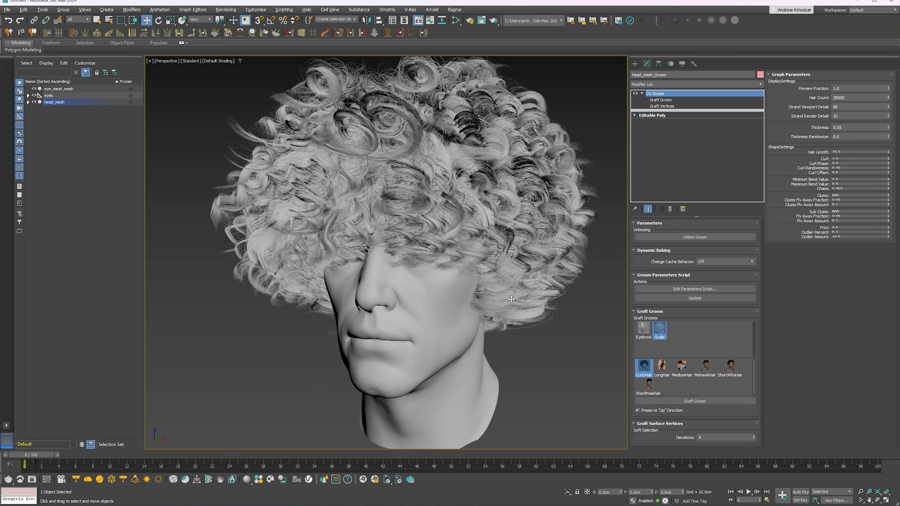
pyautogui.moveTo(460, 277)
pyautogui.keyDown('alt'); pyautogui.mouseDown(button='middle')
pyautogui.moveTo(432, 287)
pyautogui.moveTo(499, 282)
pyautogui.mouseUp(button='middle'); pyautogui.keyUp('alt')
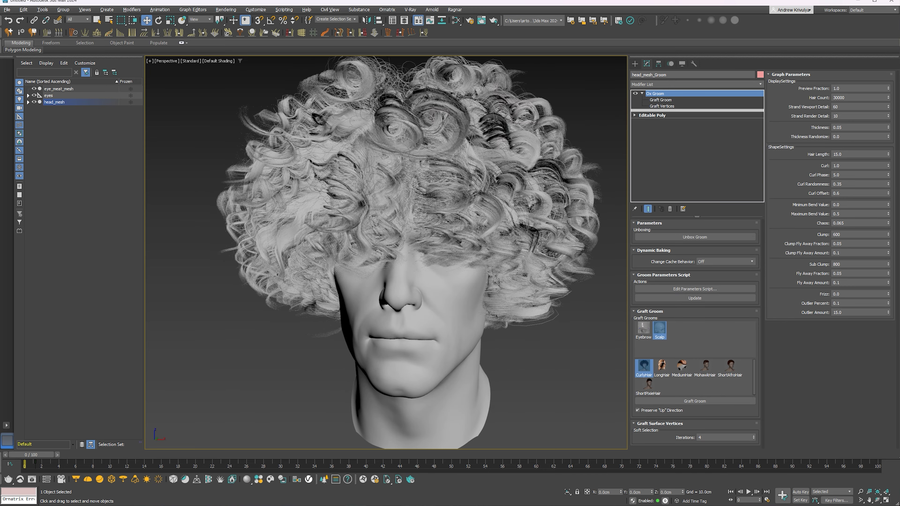
# - Apply the ShortAfroHair preset and update the groom
pyautogui.click(694, 298)
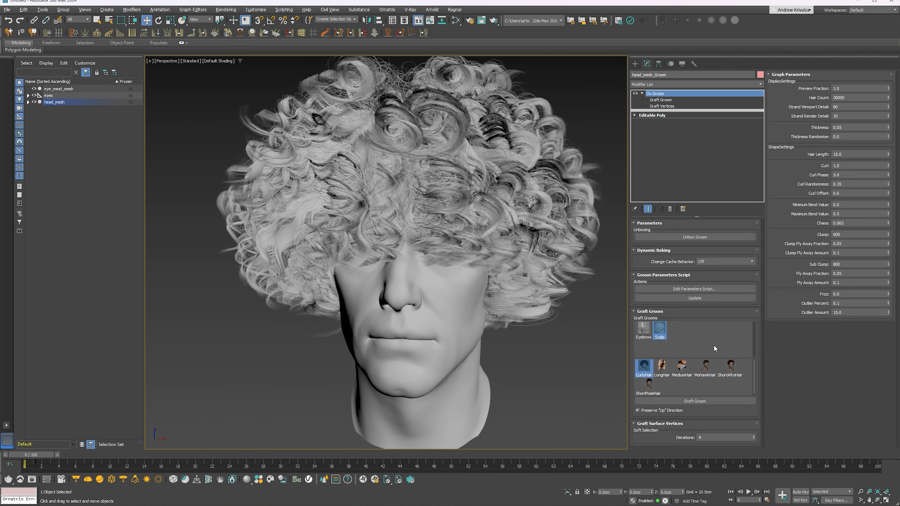
pyautogui.click(735, 370)
pyautogui.moveTo(520, 292)
pyautogui.keyDown('alt'); pyautogui.mouseDown(button='middle')
pyautogui.moveTo(395, 295)
pyautogui.moveTo(537, 294)
pyautogui.mouseUp(button='middle'); pyautogui.keyUp('alt')
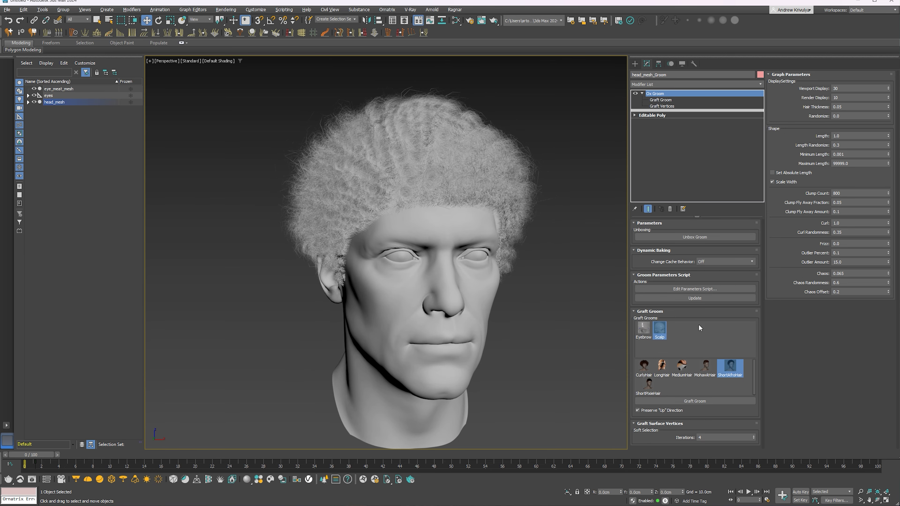
pyautogui.click(694, 299)
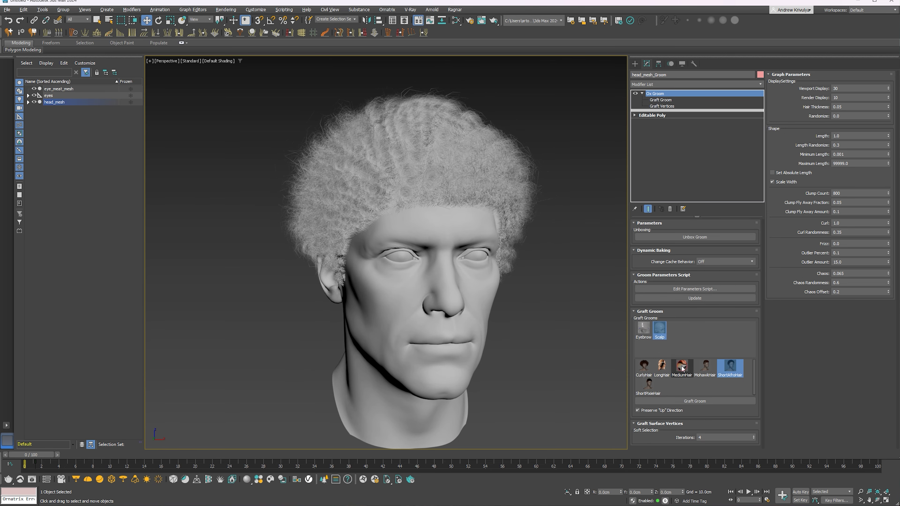